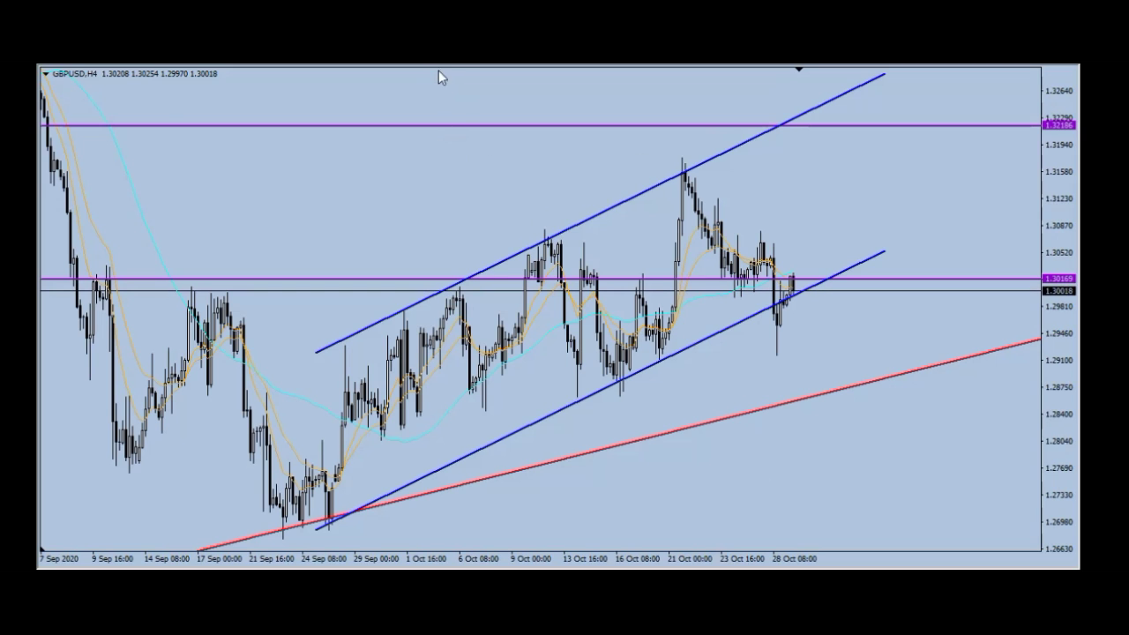
Switch the GBPUSD chart to the daily timeframe, trace the rising red trendline freehand along its length, and clear the tracing.
{"action": "left_click", "coordinate": [438, 53]}
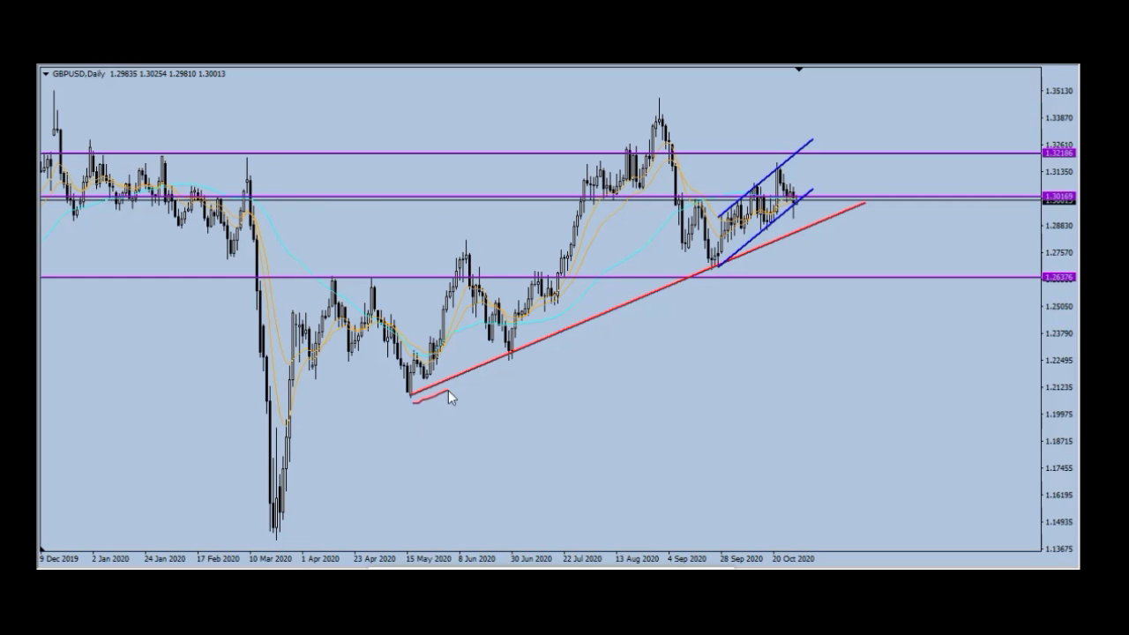
{"action": "left_click_drag", "start_coordinate": [544, 356], "coordinate": [649, 302]}
{"action": "left_click_drag", "start_coordinate": [721, 269], "coordinate": [866, 209]}
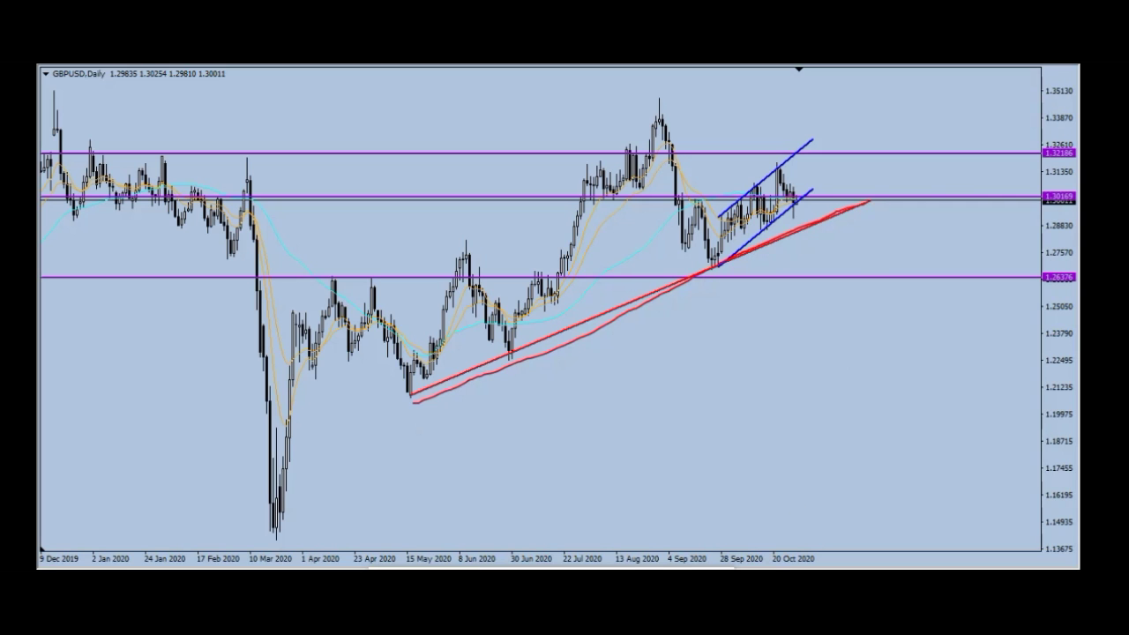
{"action": "key", "text": "Escape"}
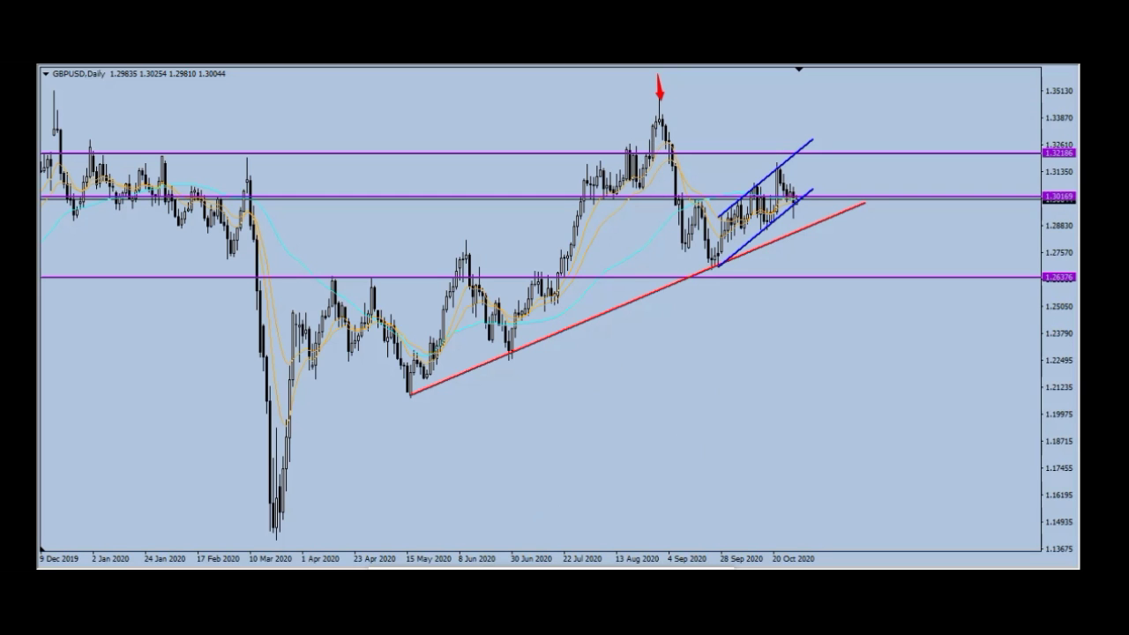
Sketch the September decline as an arrow, the swings inside the blue channel and a projected drop on the daily chart, and clear the marks.
{"action": "key", "text": "BackSpace"}
{"action": "left_click_drag", "start_coordinate": [664, 89], "coordinate": [722, 266]}
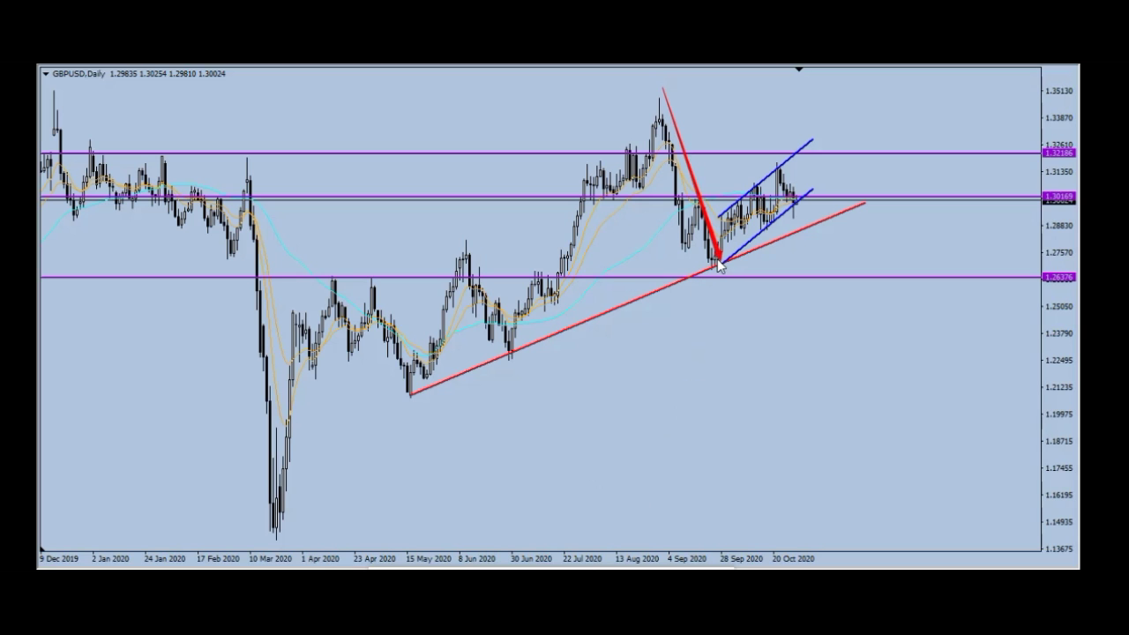
{"action": "mouse_move", "coordinate": [720, 252]}
{"action": "left_mouse_down"}
{"action": "mouse_move", "coordinate": [736, 200]}
{"action": "mouse_move", "coordinate": [748, 231]}
{"action": "mouse_move", "coordinate": [757, 185]}
{"action": "mouse_move", "coordinate": [774, 231]}
{"action": "mouse_move", "coordinate": [780, 166]}
{"action": "mouse_move", "coordinate": [798, 202]}
{"action": "left_mouse_up"}
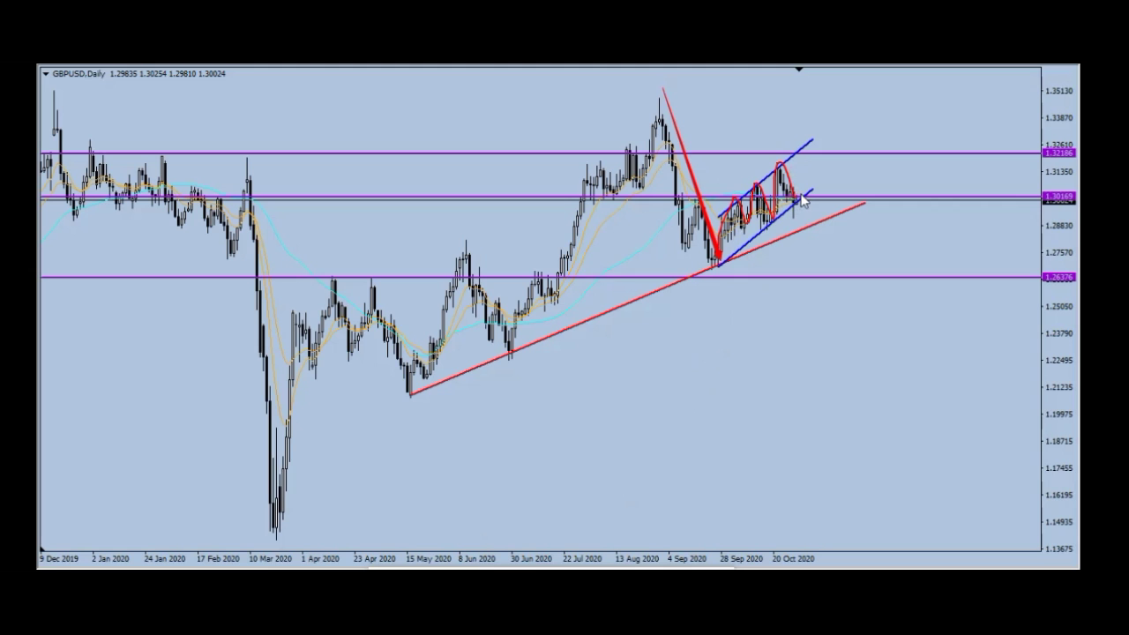
{"action": "left_click_drag", "start_coordinate": [807, 196], "coordinate": [847, 369]}
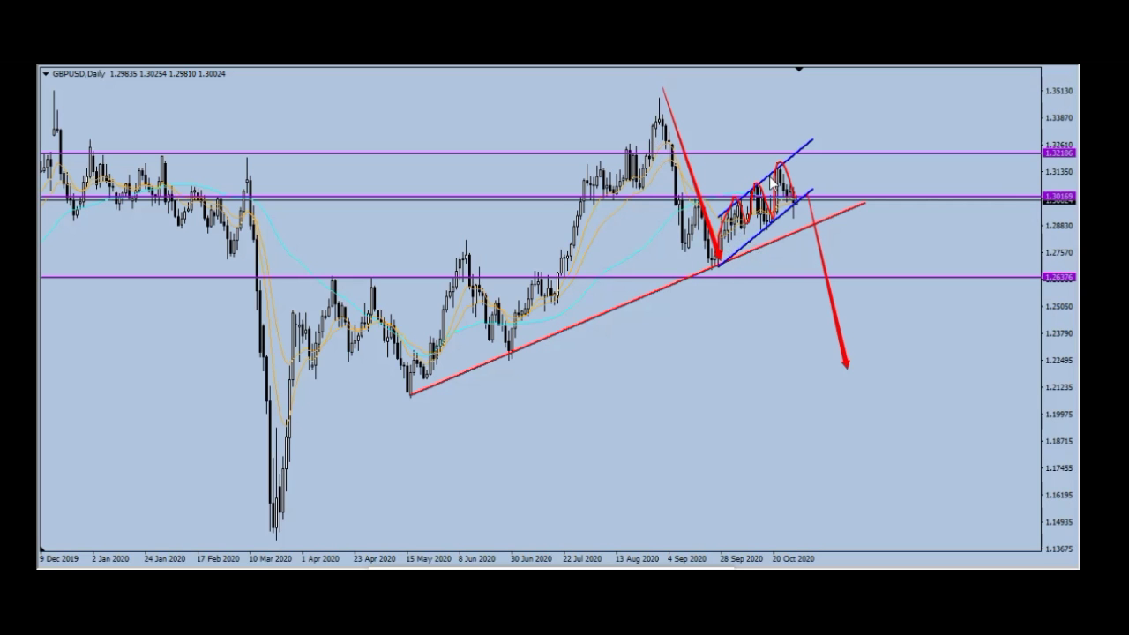
{"action": "key", "text": "e"}
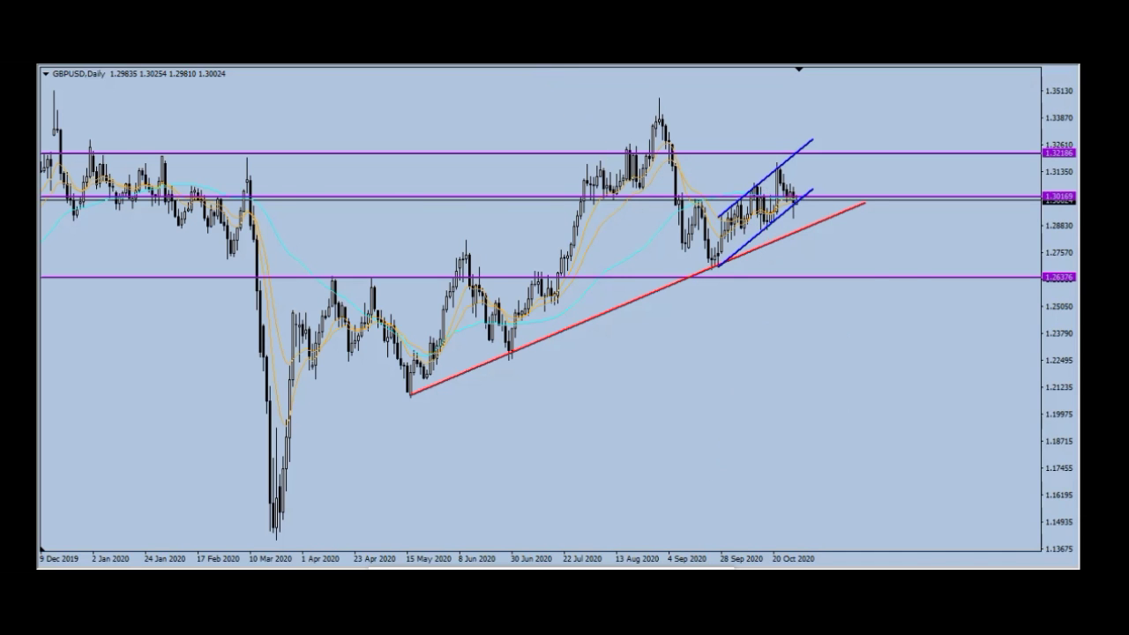
Enlarge the latest daily candles, sketch a projected decline from the current price past the red trendline, and undo the sketch.
{"action": "key", "text": "plus"}
{"action": "key", "text": "End"}
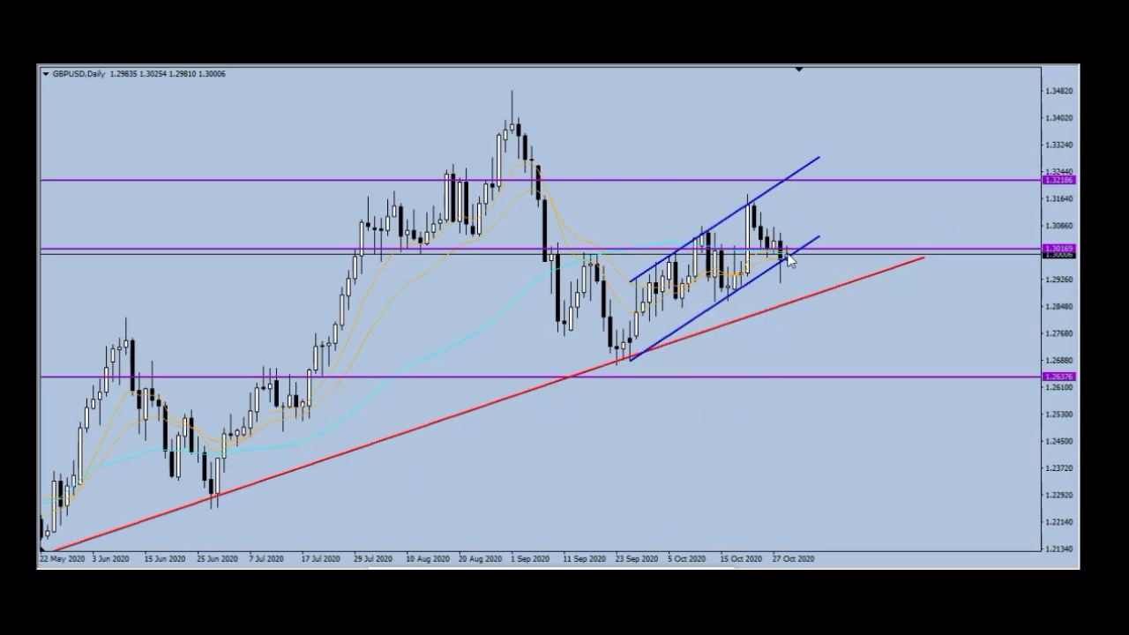
{"action": "left_click_drag", "start_coordinate": [794, 253], "coordinate": [859, 454]}
{"action": "key", "text": "ctrl+z"}
Trace a horizontal line along the 1.30169 level, mark its support and resistance touches with arrows, and clear the marks.
{"action": "left_click_drag", "start_coordinate": [284, 244], "coordinate": [822, 239]}
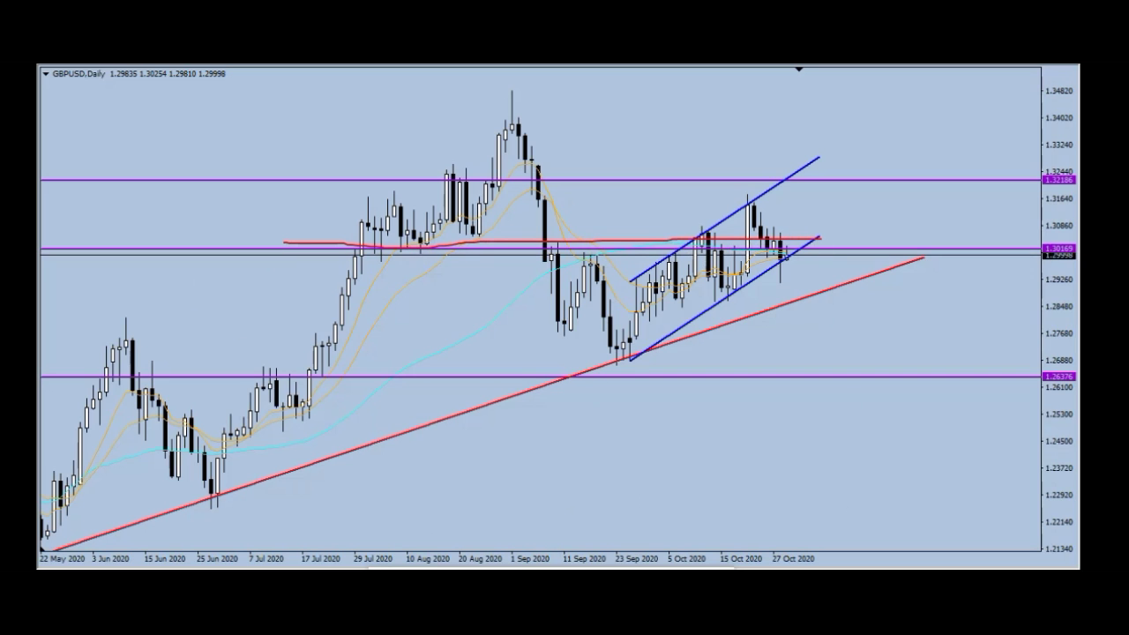
{"action": "mouse_move", "coordinate": [414, 287]}
{"action": "left_mouse_down"}
{"action": "mouse_move", "coordinate": [418, 252]}
{"action": "mouse_move", "coordinate": [482, 250]}
{"action": "left_mouse_up"}
{"action": "left_click_drag", "start_coordinate": [590, 201], "coordinate": [597, 246]}
{"action": "left_click_drag", "start_coordinate": [554, 212], "coordinate": [560, 245]}
{"action": "left_click_drag", "start_coordinate": [697, 182], "coordinate": [703, 239]}
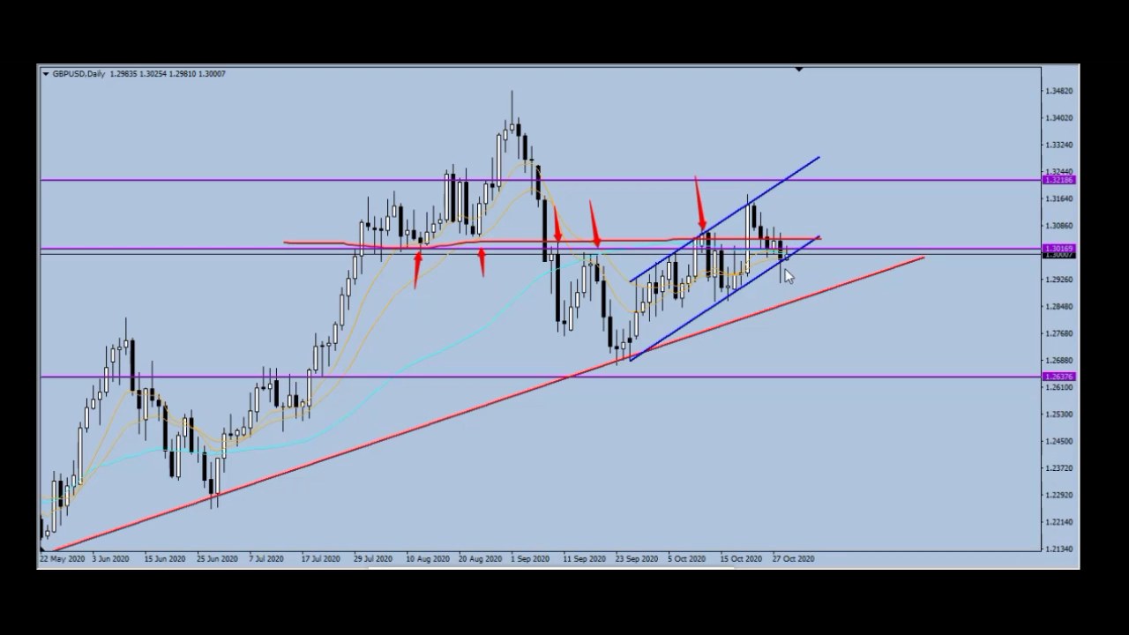
{"action": "left_click_drag", "start_coordinate": [813, 292], "coordinate": [778, 258]}
{"action": "left_click_drag", "start_coordinate": [791, 205], "coordinate": [791, 238]}
{"action": "key", "text": "Escape"}
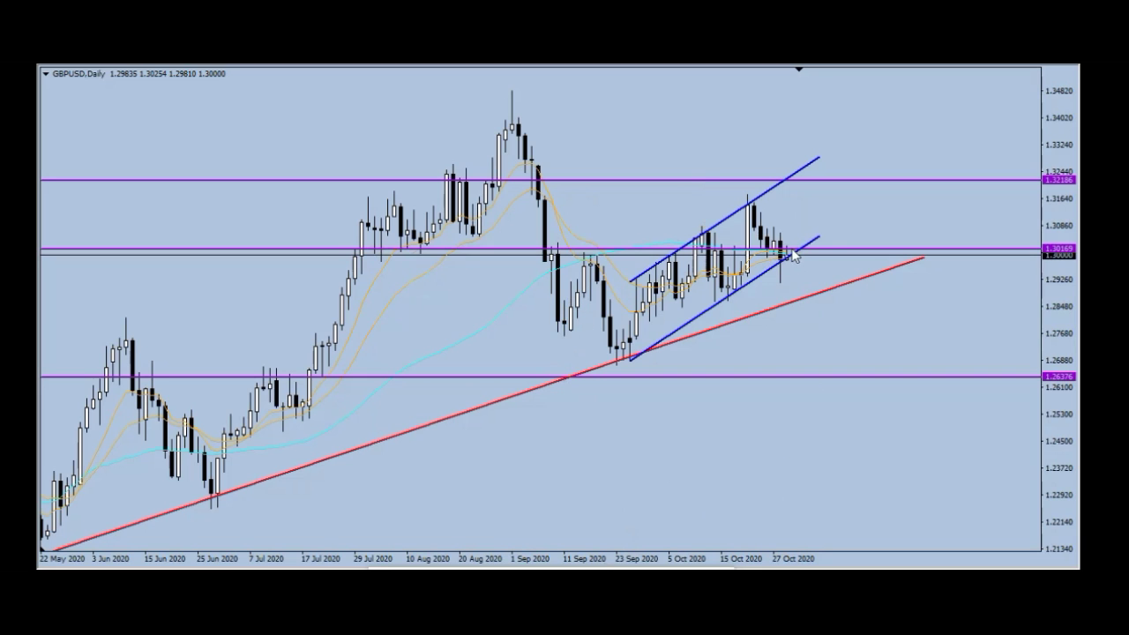
Sketch one arrow down onto the latest daily candle and one upward from it toward the 1.32186 level, and undo the sketch.
{"action": "left_click_drag", "start_coordinate": [801, 222], "coordinate": [790, 247]}
{"action": "left_click_drag", "start_coordinate": [791, 255], "coordinate": [807, 185]}
{"action": "key", "text": "ctrl+z"}
Switch to the H4 timeframe and sketch the falling swings from the 21 October high, with a descending resistance line and projected decline.
{"action": "left_click", "coordinate": [418, 60]}
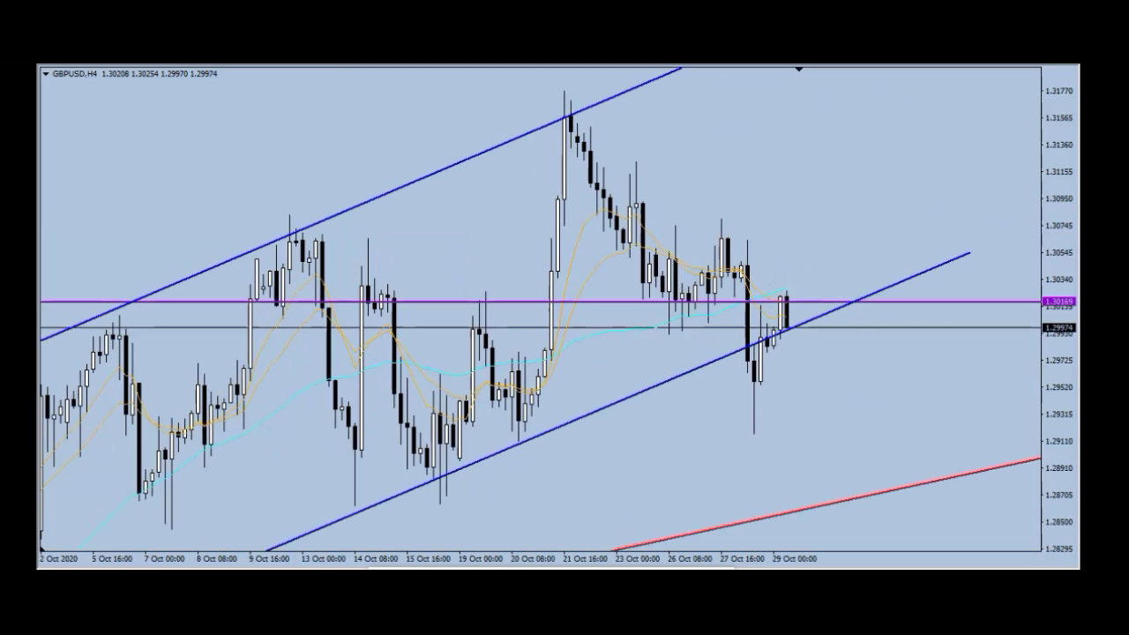
{"action": "mouse_move", "coordinate": [566, 92]}
{"action": "left_mouse_down"}
{"action": "mouse_move", "coordinate": [625, 243]}
{"action": "mouse_move", "coordinate": [637, 164]}
{"action": "mouse_move", "coordinate": [643, 212]}
{"action": "left_mouse_up"}
{"action": "mouse_move", "coordinate": [657, 294]}
{"action": "left_mouse_down"}
{"action": "mouse_move", "coordinate": [666, 319]}
{"action": "mouse_move", "coordinate": [721, 231]}
{"action": "mouse_move", "coordinate": [761, 414]}
{"action": "mouse_move", "coordinate": [792, 310]}
{"action": "left_mouse_up"}
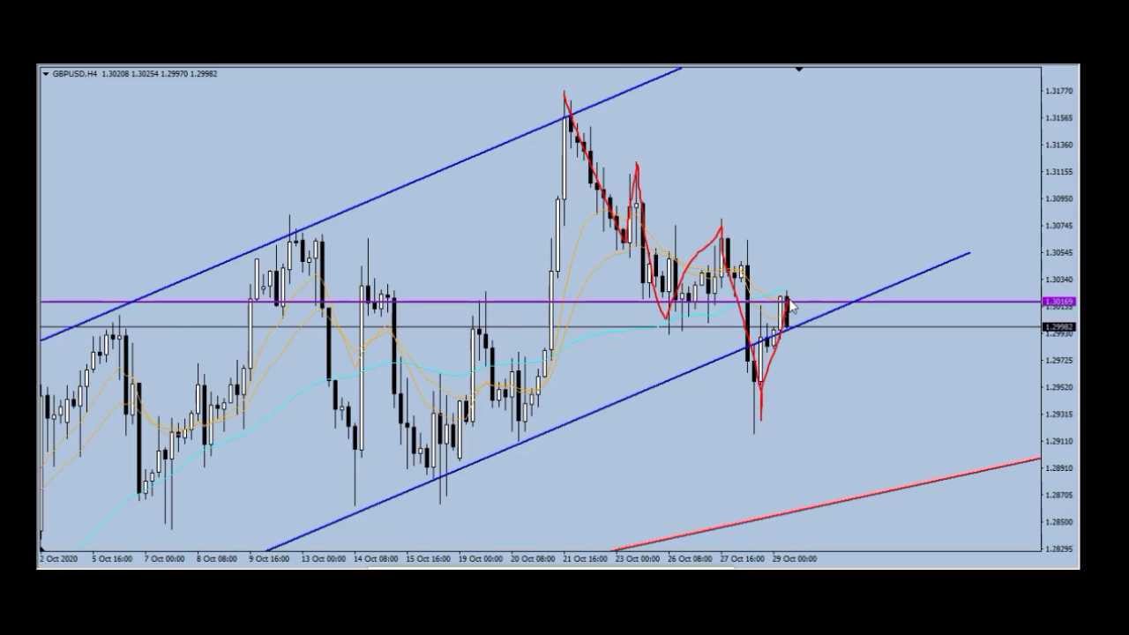
{"action": "left_click_drag", "start_coordinate": [566, 90], "coordinate": [617, 146]}
{"action": "left_click_drag", "start_coordinate": [733, 248], "coordinate": [819, 307]}
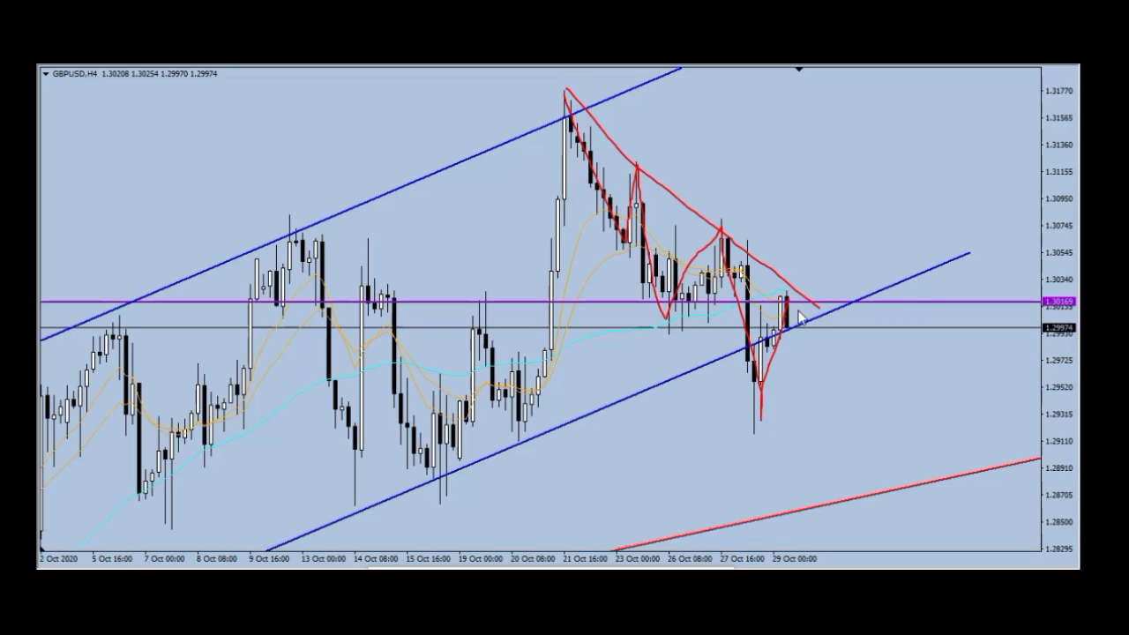
{"action": "left_click_drag", "start_coordinate": [797, 308], "coordinate": [858, 491]}
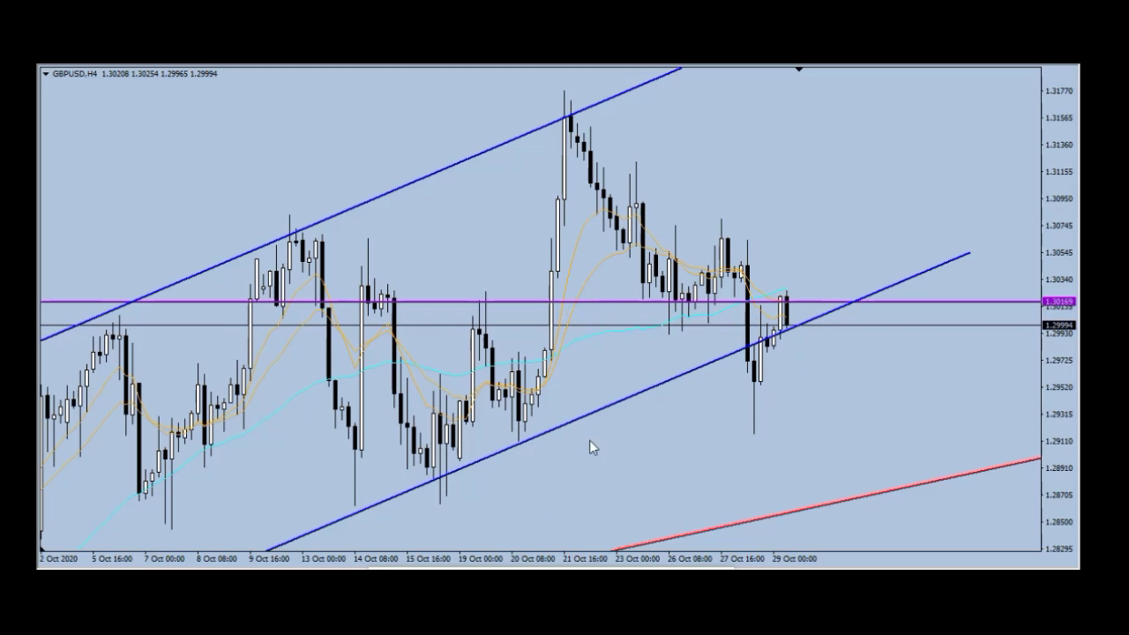
Highlight the 1.30169 level across the recent H4 candles, sketch an arrow down toward the red trendline, and clear the marks.
{"action": "left_click_drag", "start_coordinate": [636, 302], "coordinate": [822, 304]}
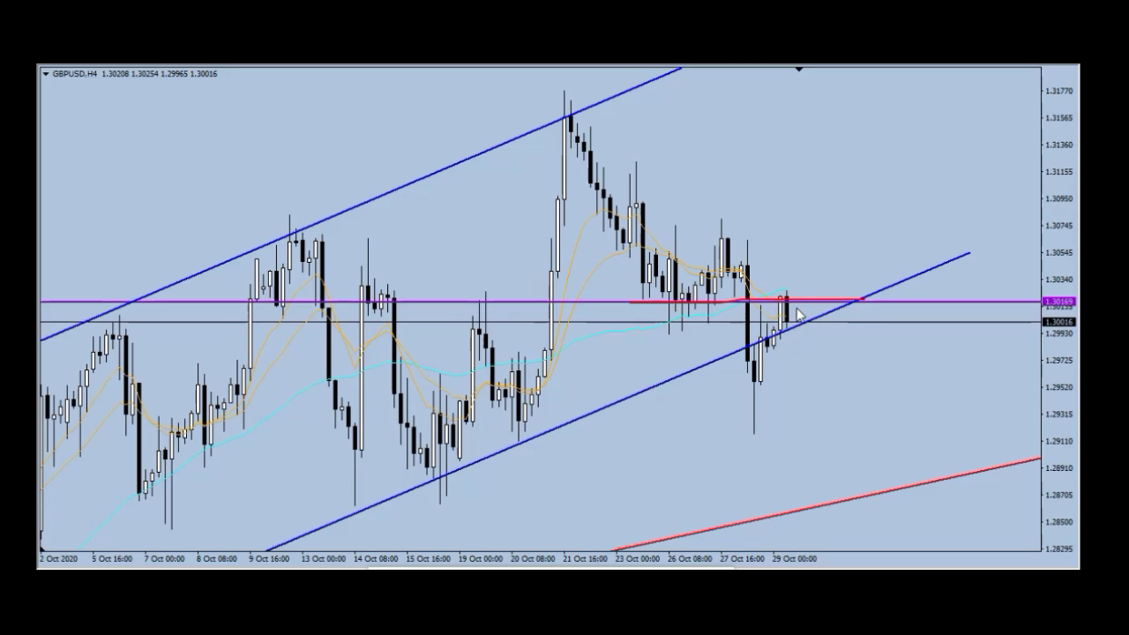
{"action": "left_click_drag", "start_coordinate": [798, 308], "coordinate": [851, 485]}
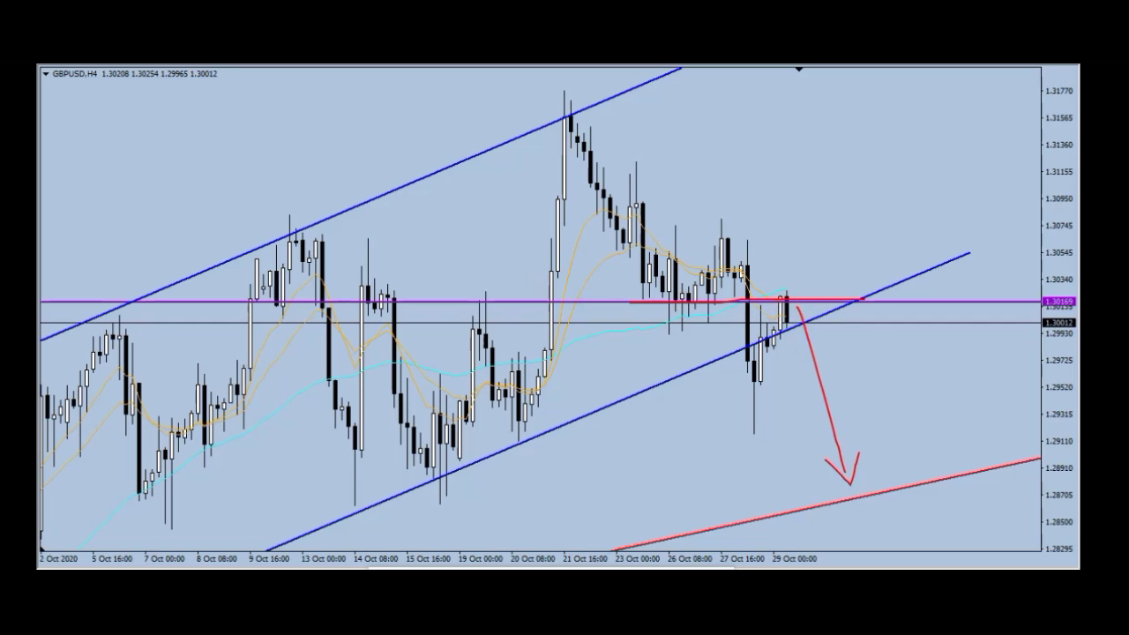
{"action": "key", "text": "Escape"}
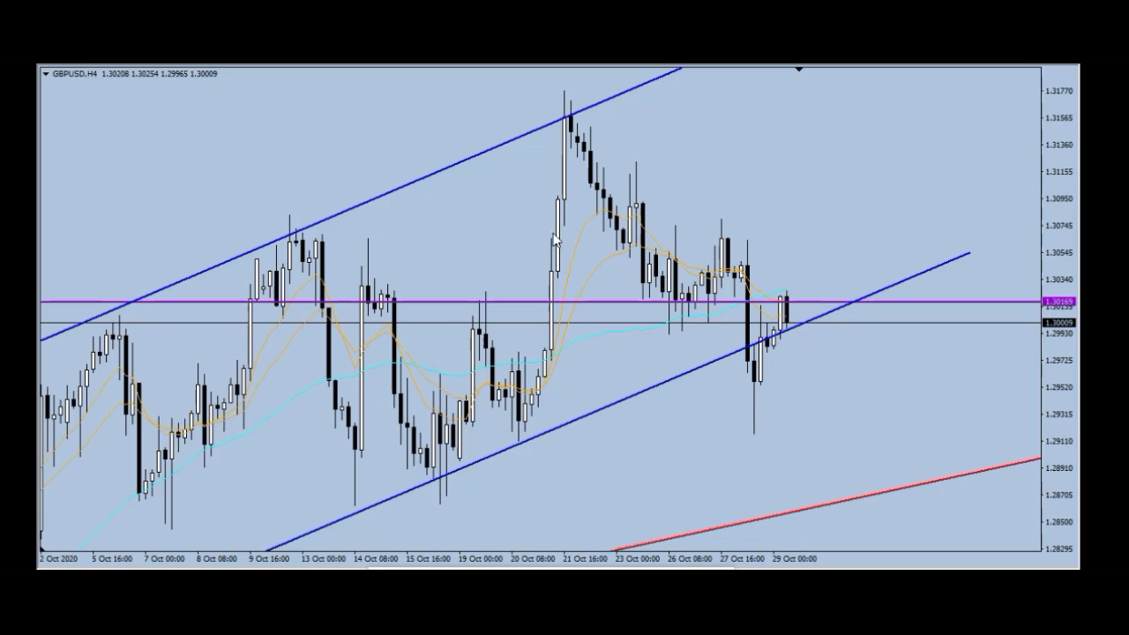
Switch to the H1 timeframe and sketch a rising support line under the recent lows with a break, retest and drop path, clearing it when done.
{"action": "left_click", "coordinate": [397, 65]}
{"action": "key", "text": "End"}
{"action": "key", "text": "plus"}
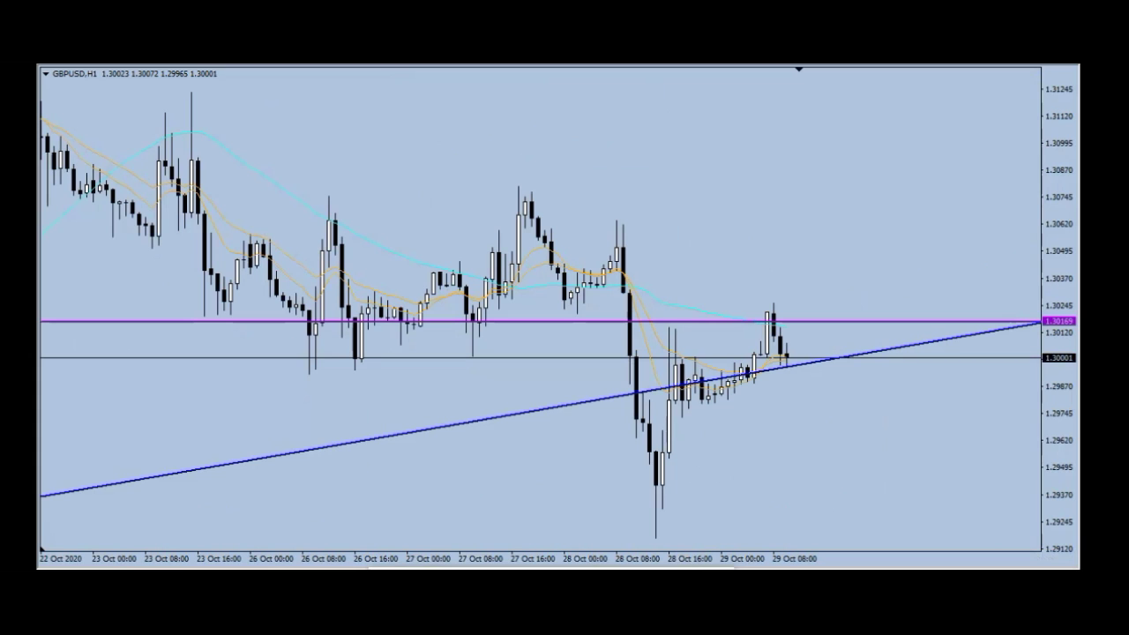
{"action": "left_click_drag", "start_coordinate": [673, 424], "coordinate": [686, 413]}
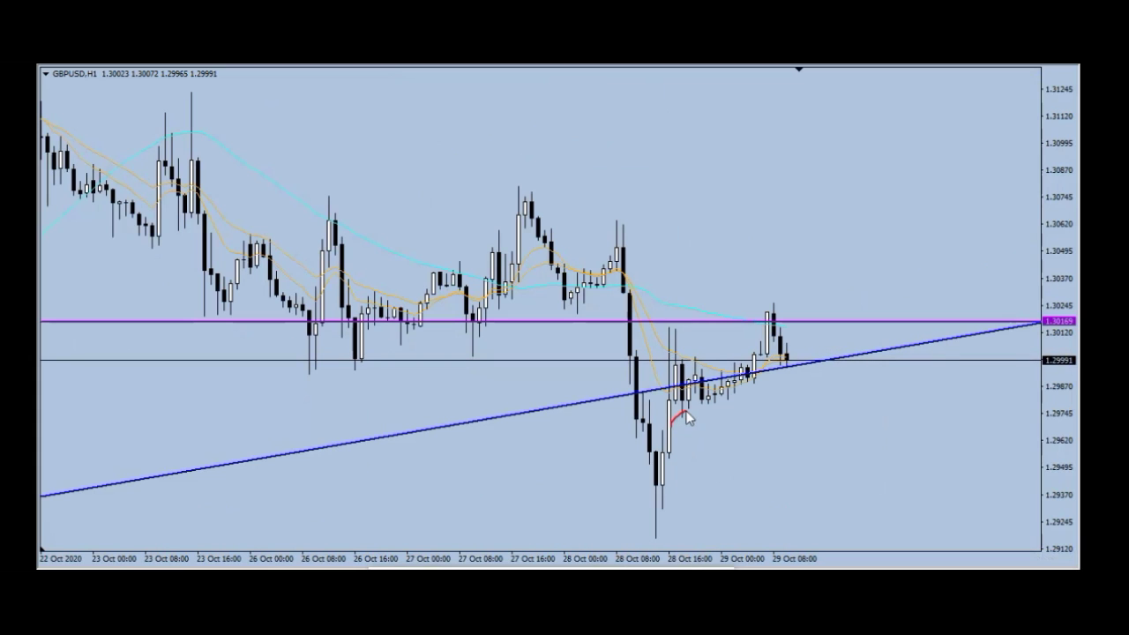
{"action": "mouse_move", "coordinate": [795, 371]}
{"action": "left_mouse_down"}
{"action": "mouse_move", "coordinate": [836, 349]}
{"action": "mouse_move", "coordinate": [806, 406]}
{"action": "left_mouse_up"}
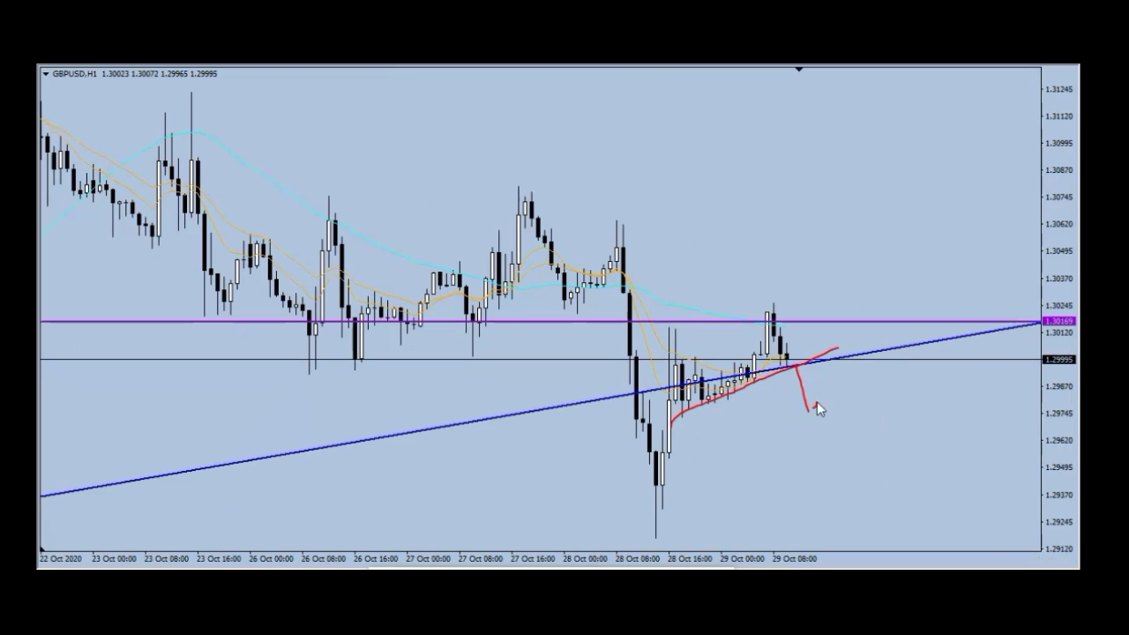
{"action": "left_click_drag", "start_coordinate": [829, 362], "coordinate": [887, 548]}
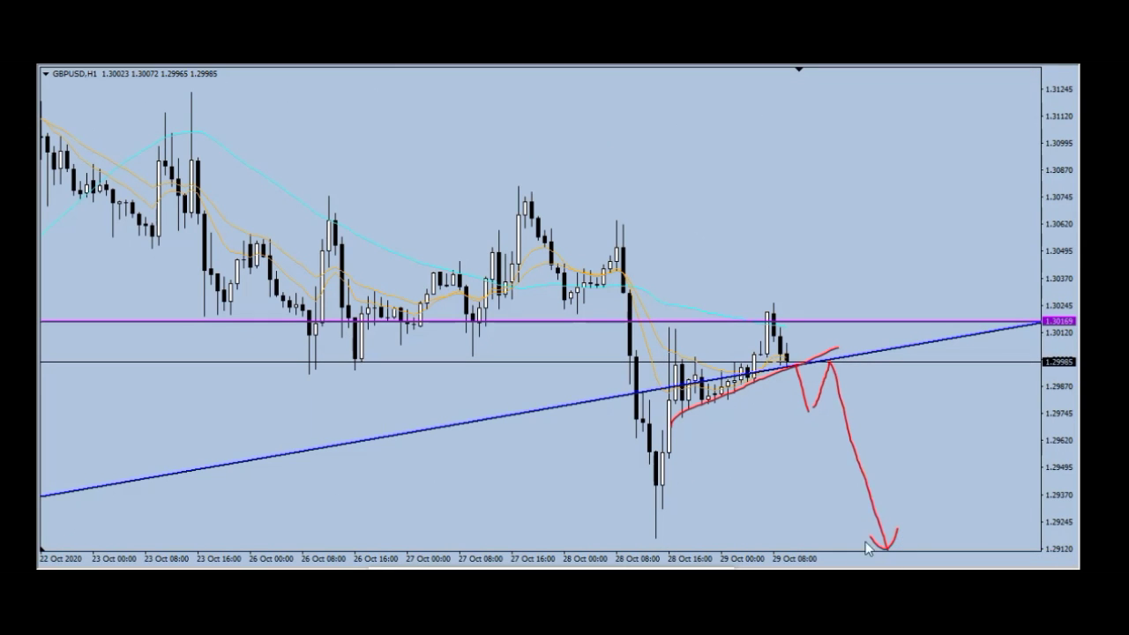
{"action": "key", "text": "e"}
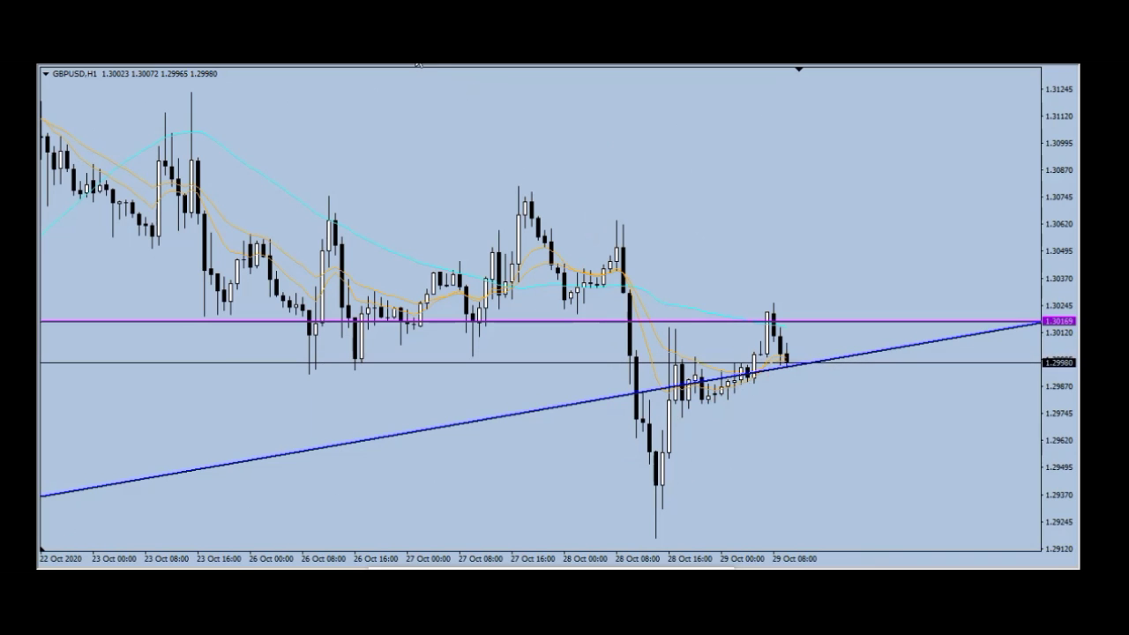
Return GBPUSD to the H4 and daily timeframes and sketch a short move down from the latest daily candle.
{"action": "left_click", "coordinate": [418, 62]}
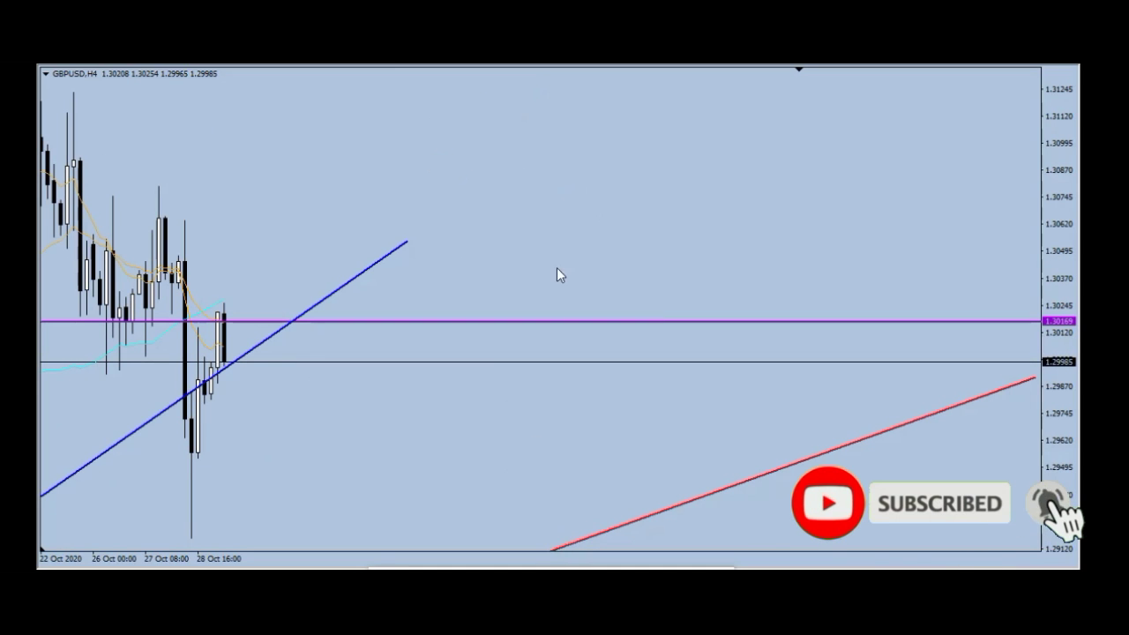
{"action": "scroll", "coordinate": [559, 273], "scroll_direction": "up", "scroll_amount": 5}
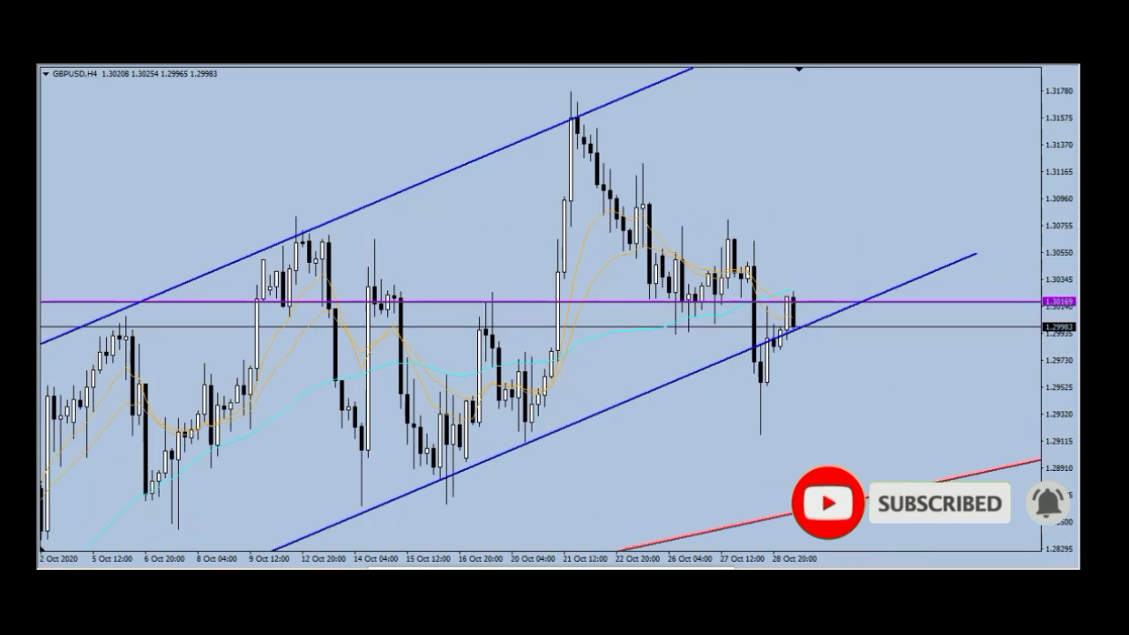
{"action": "left_click", "coordinate": [454, 64]}
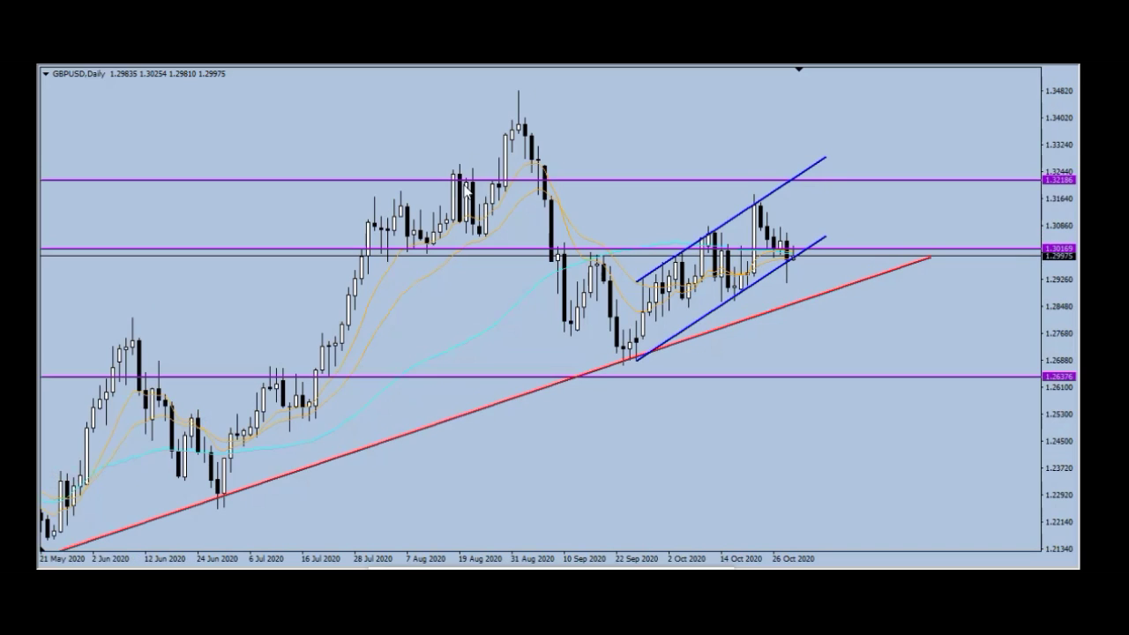
{"action": "middle_click", "coordinate": [801, 253]}
{"action": "left_click_drag", "start_coordinate": [801, 253], "coordinate": [813, 291]}
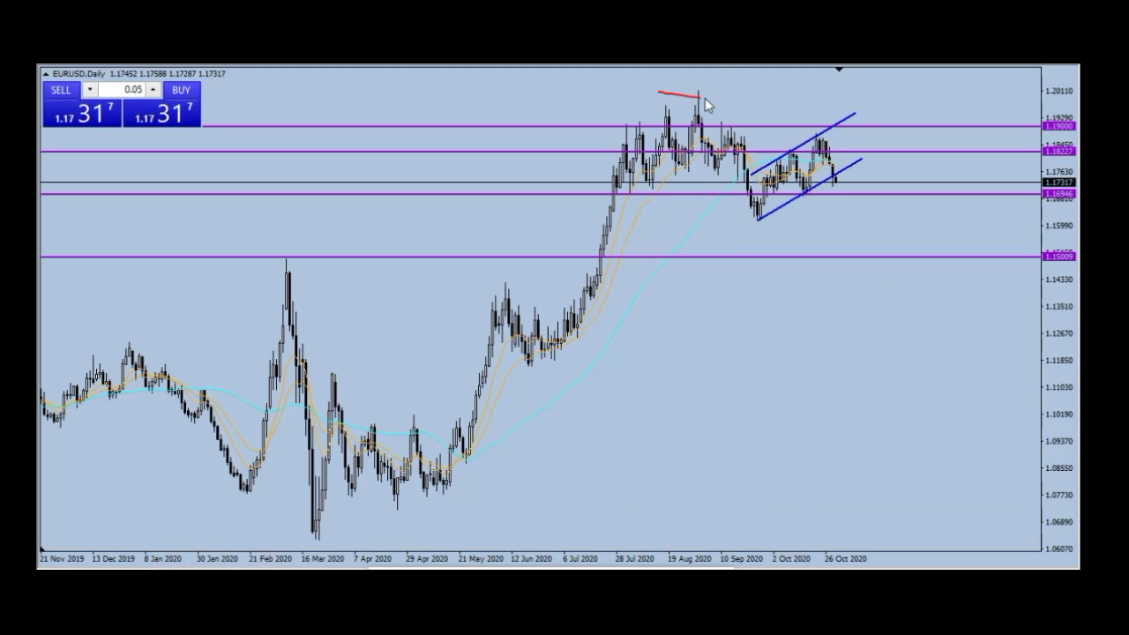
Outline the head-and-shoulders top on the EURUSD daily chart with a line over the peaks, both shoulders and the neckline, and clear the marks.
{"action": "left_click_drag", "start_coordinate": [705, 98], "coordinate": [745, 103]}
{"action": "mouse_move", "coordinate": [649, 123]}
{"action": "left_mouse_down"}
{"action": "mouse_move", "coordinate": [664, 111]}
{"action": "mouse_move", "coordinate": [670, 122]}
{"action": "mouse_move", "coordinate": [731, 112]}
{"action": "mouse_move", "coordinate": [741, 124]}
{"action": "left_mouse_up"}
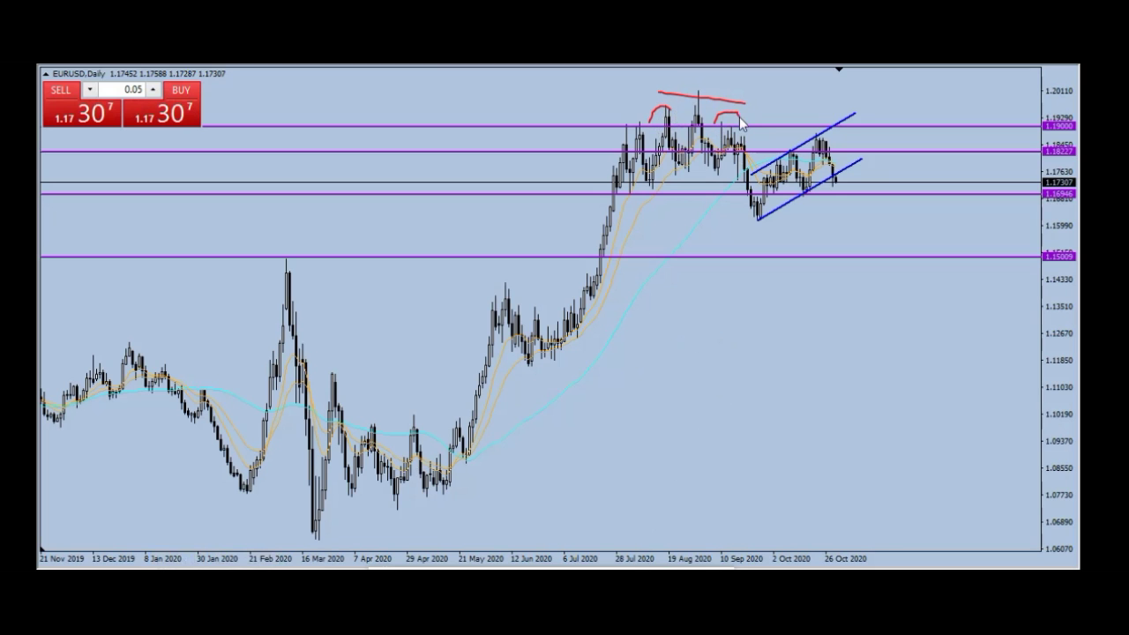
{"action": "left_click_drag", "start_coordinate": [642, 187], "coordinate": [769, 151]}
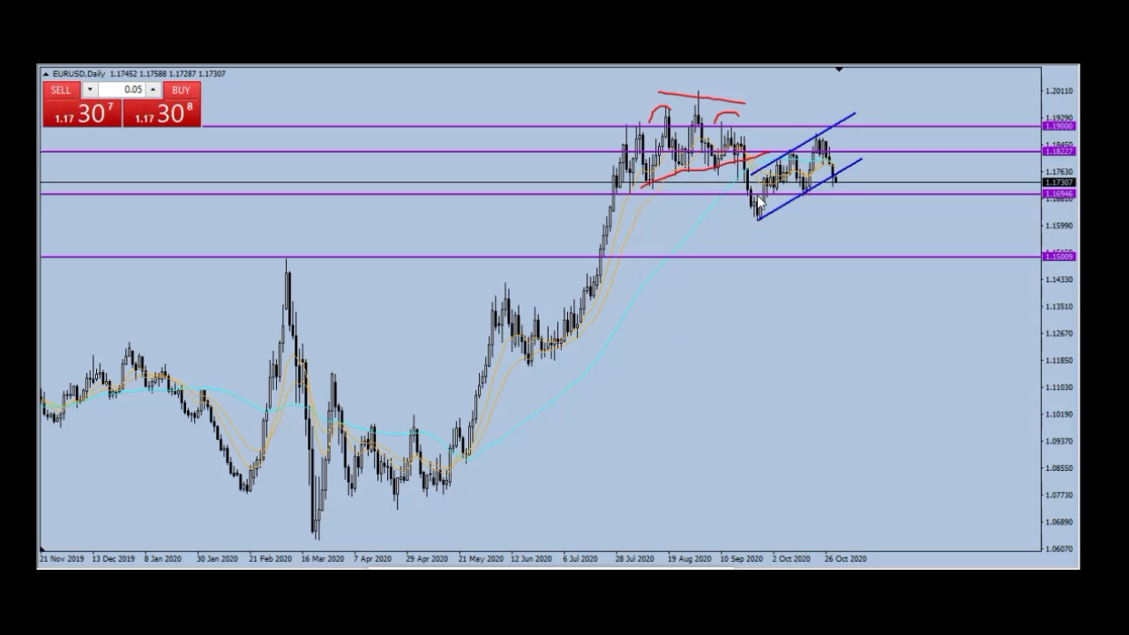
{"action": "mouse_move", "coordinate": [763, 247]}
{"action": "left_mouse_down"}
{"action": "mouse_move", "coordinate": [777, 261]}
{"action": "mouse_move", "coordinate": [785, 244]}
{"action": "left_mouse_up"}
{"action": "key", "text": "Escape"}
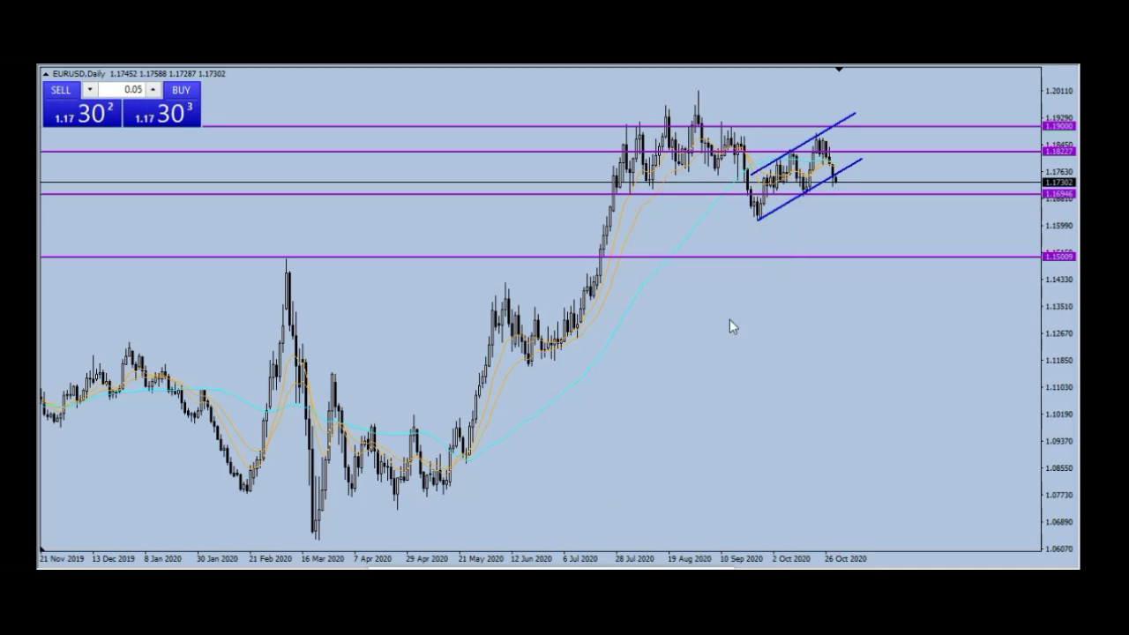
Trace the EURUSD swings inside the blue channel, sketch an arrow from the channel break down to the 1.15009 level, and clear the marks.
{"action": "mouse_move", "coordinate": [758, 218]}
{"action": "left_mouse_down"}
{"action": "mouse_move", "coordinate": [788, 158]}
{"action": "mouse_move", "coordinate": [809, 192]}
{"action": "mouse_move", "coordinate": [818, 145]}
{"action": "mouse_move", "coordinate": [841, 176]}
{"action": "left_mouse_up"}
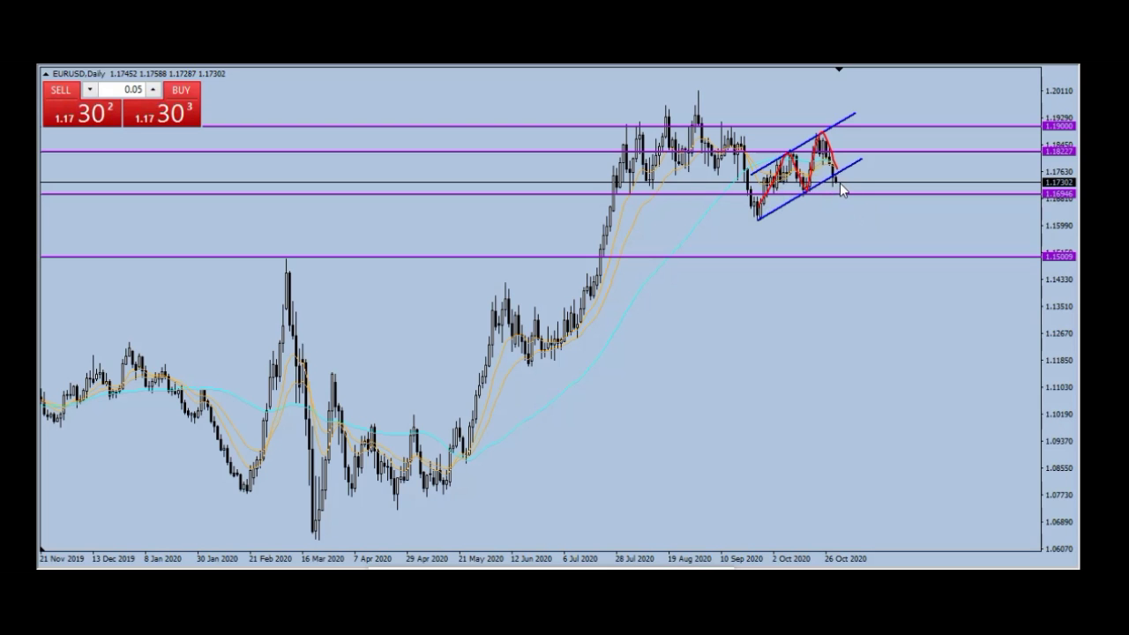
{"action": "mouse_move", "coordinate": [845, 178]}
{"action": "left_mouse_down"}
{"action": "mouse_move", "coordinate": [874, 259]}
{"action": "mouse_move", "coordinate": [876, 243]}
{"action": "left_mouse_up"}
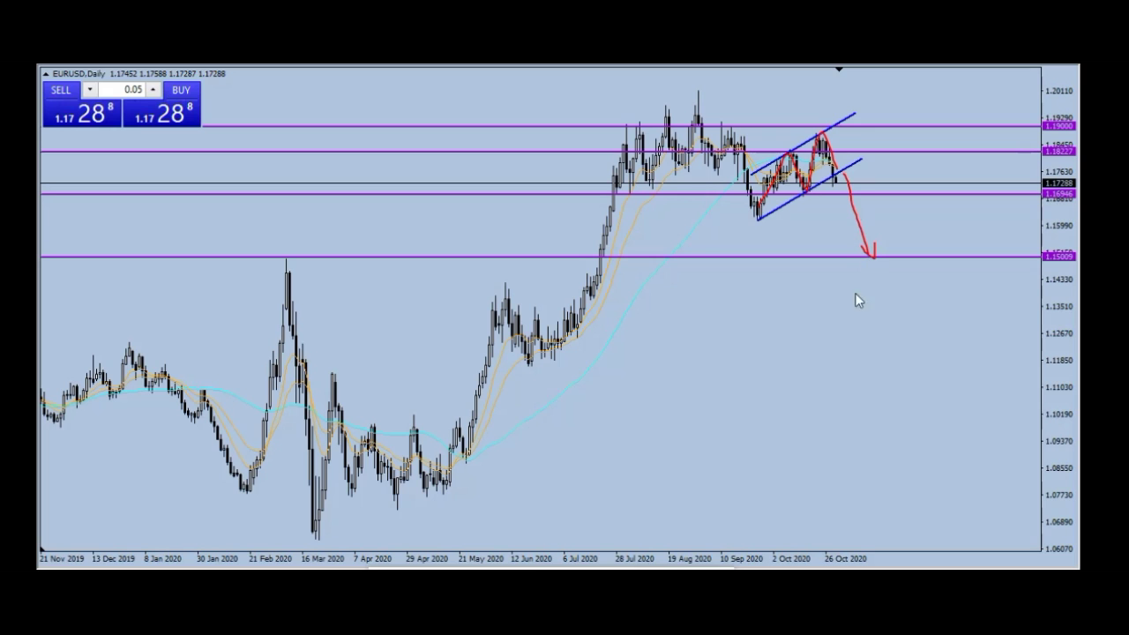
{"action": "key", "text": "Escape"}
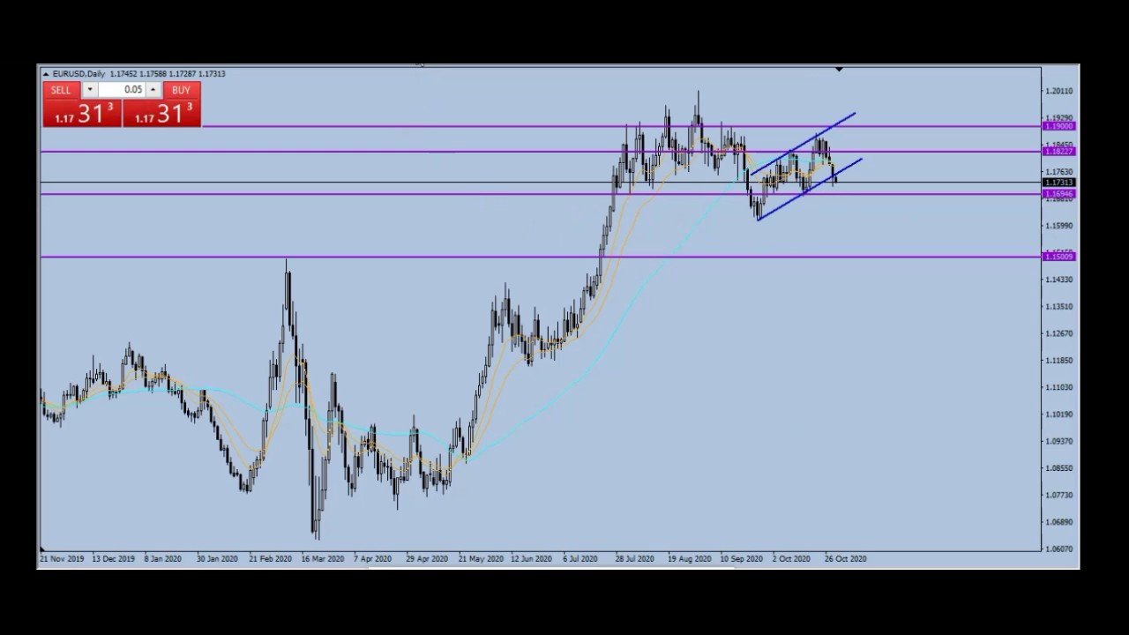
Switch EURUSD to the H4 timeframe, point arrows at the two upper and two lower touches of the blue channel, and clear them.
{"action": "left_click", "coordinate": [420, 63]}
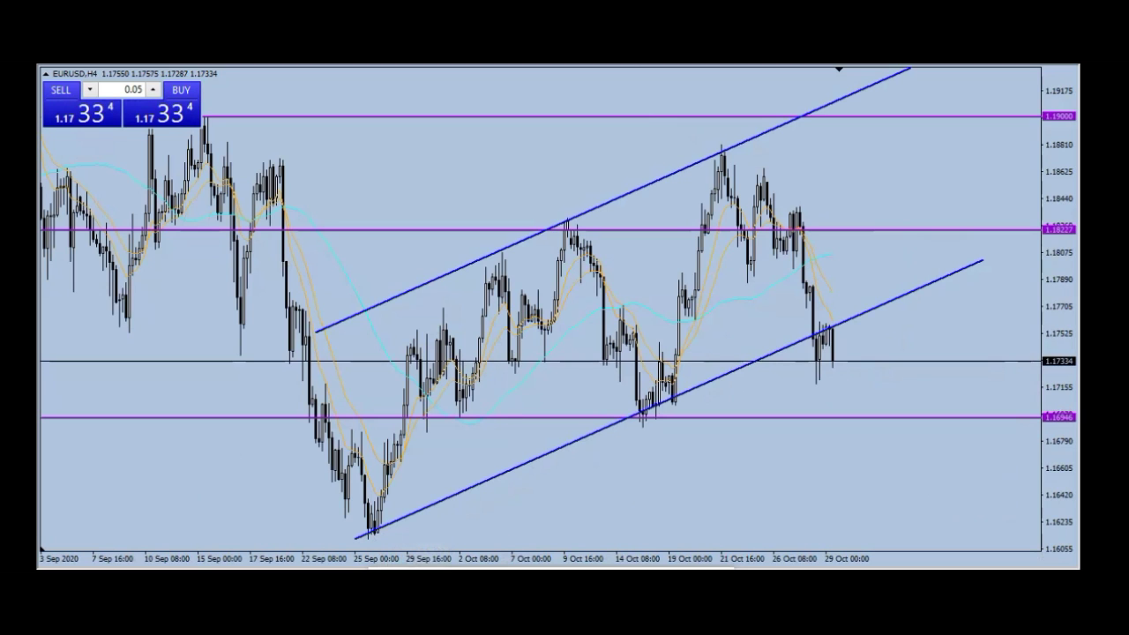
{"action": "left_click_drag", "start_coordinate": [552, 155], "coordinate": [563, 229]}
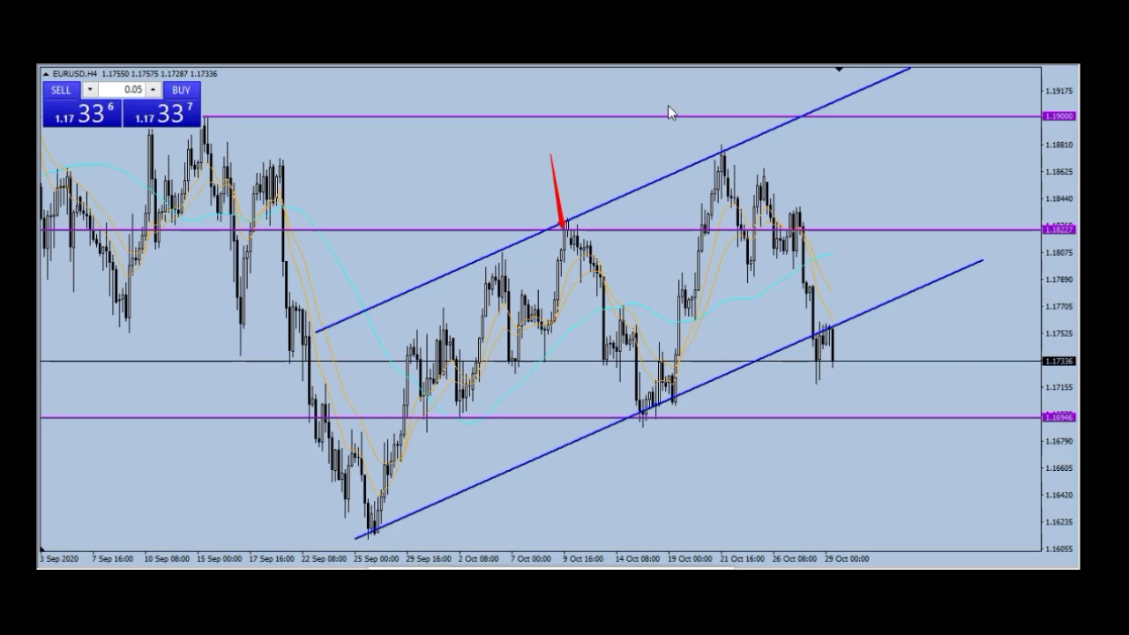
{"action": "left_click_drag", "start_coordinate": [684, 98], "coordinate": [729, 175]}
{"action": "left_click_drag", "start_coordinate": [681, 477], "coordinate": [668, 394]}
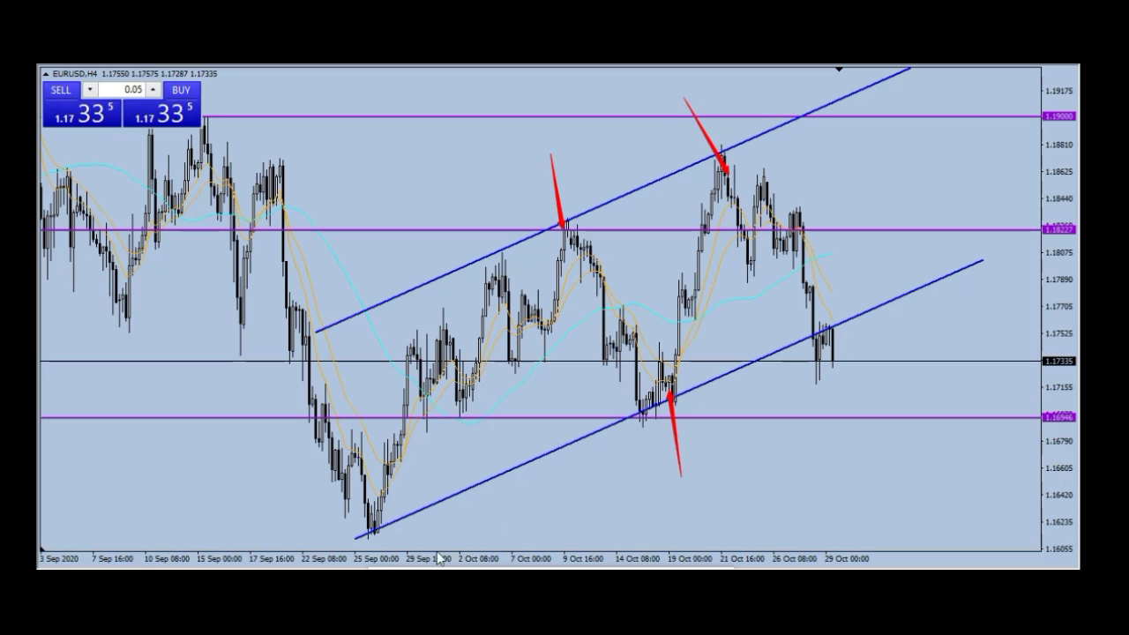
{"action": "left_click_drag", "start_coordinate": [402, 530], "coordinate": [380, 513]}
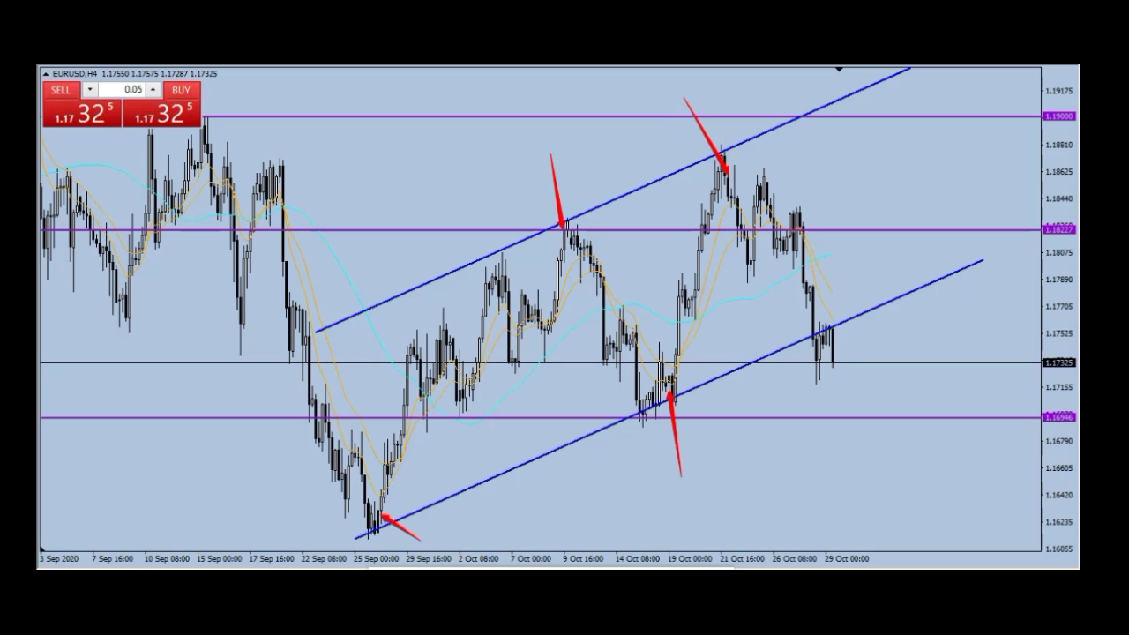
{"action": "key", "text": "Escape"}
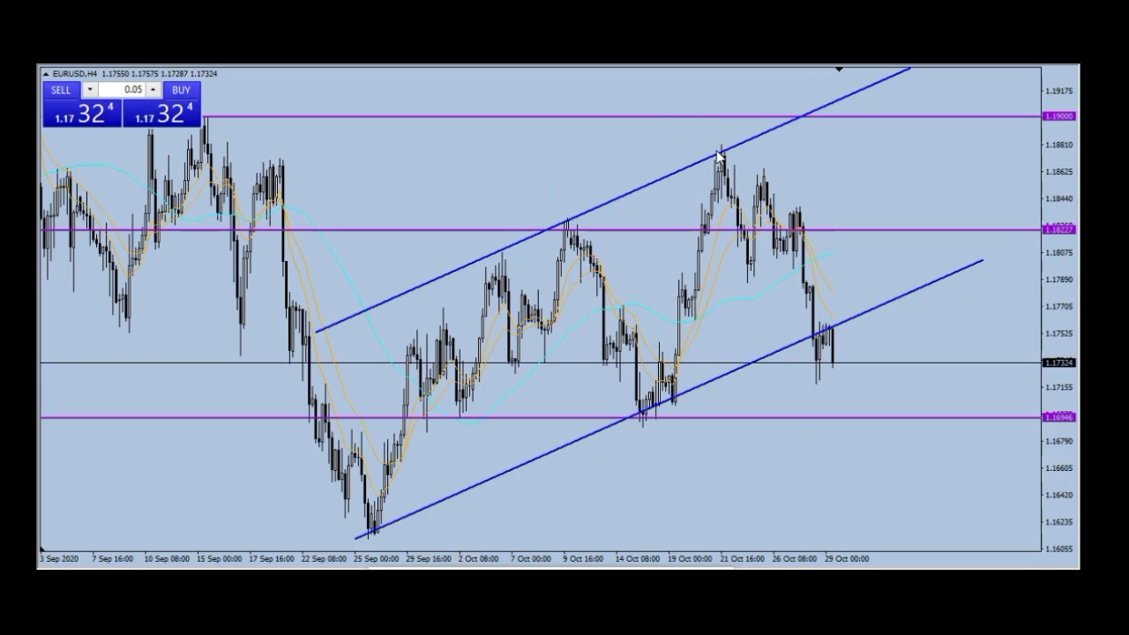
Trace the falling swings from the channel's upper touch on 21 October down to the latest H4 candle, and clear the trace.
{"action": "mouse_move", "coordinate": [721, 148]}
{"action": "left_mouse_down"}
{"action": "mouse_move", "coordinate": [749, 260]}
{"action": "mouse_move", "coordinate": [765, 177]}
{"action": "mouse_move", "coordinate": [782, 250]}
{"action": "mouse_move", "coordinate": [797, 212]}
{"action": "mouse_move", "coordinate": [811, 309]}
{"action": "left_mouse_up"}
{"action": "mouse_move", "coordinate": [815, 304]}
{"action": "left_mouse_down"}
{"action": "mouse_move", "coordinate": [818, 370]}
{"action": "mouse_move", "coordinate": [829, 327]}
{"action": "left_mouse_up"}
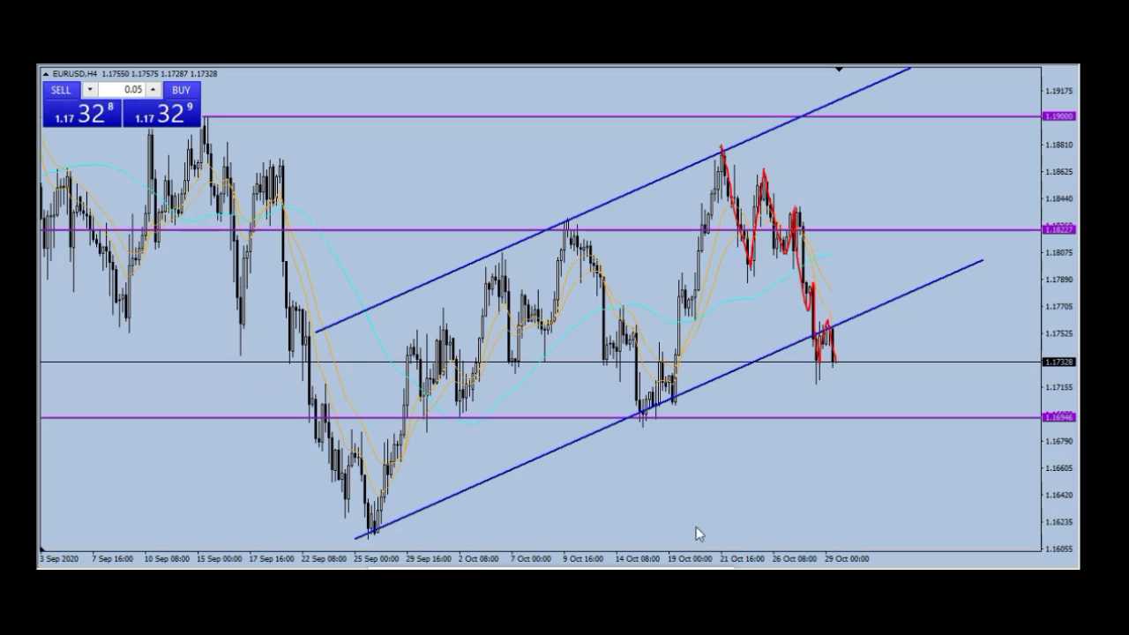
{"action": "key", "text": "e"}
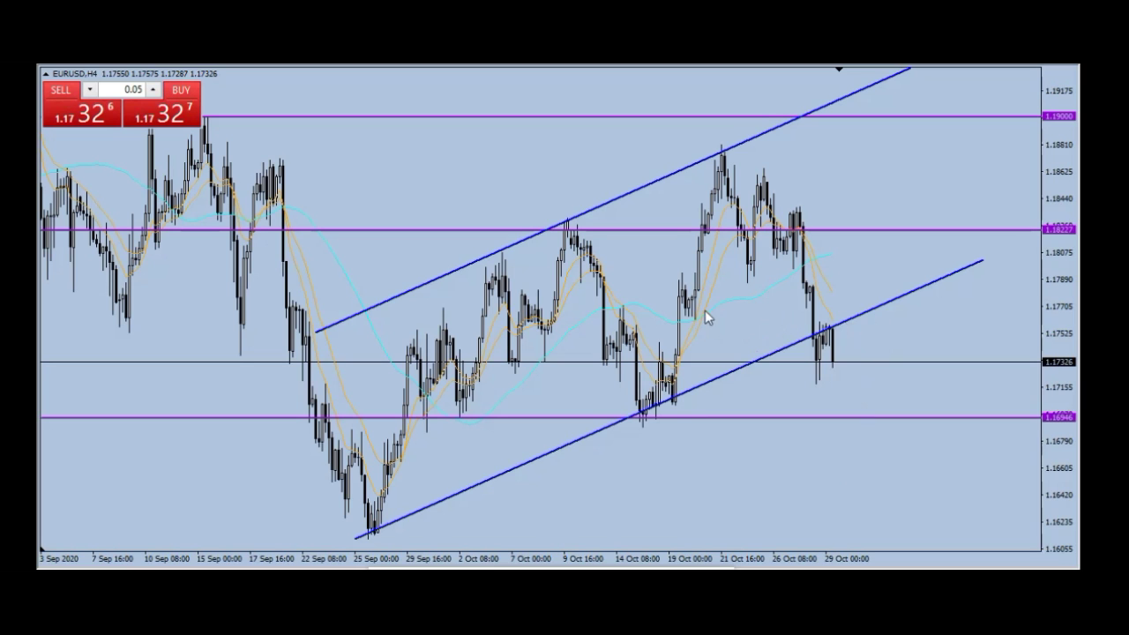
Draw a horizontal level near 1.1789 with ticks at its three reactions, sketch a retest and a drop below 1.16946, and clear the marks.
{"action": "left_click_drag", "start_coordinate": [625, 279], "coordinate": [898, 271]}
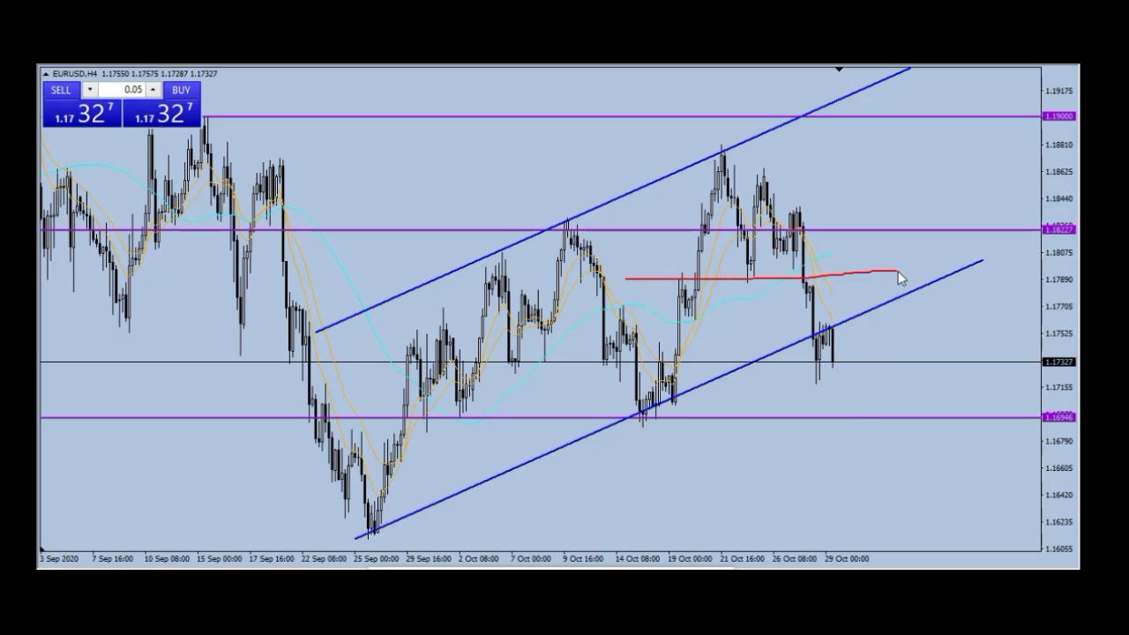
{"action": "left_click_drag", "start_coordinate": [754, 325], "coordinate": [758, 281]}
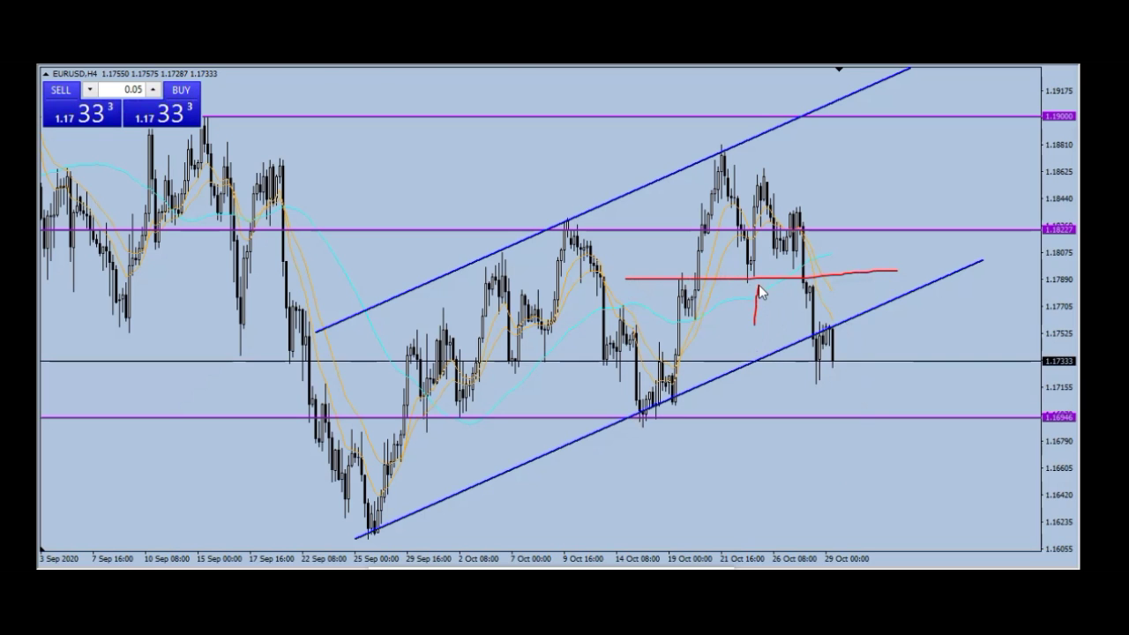
{"action": "left_click_drag", "start_coordinate": [815, 251], "coordinate": [814, 270]}
{"action": "left_click_drag", "start_coordinate": [679, 238], "coordinate": [680, 265]}
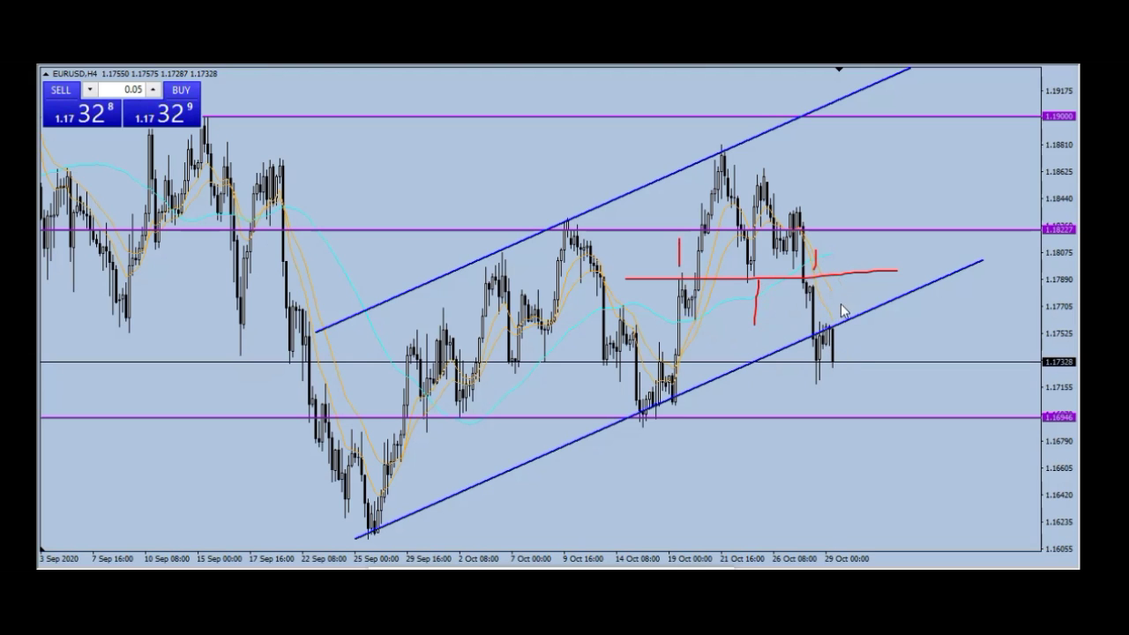
{"action": "mouse_move", "coordinate": [841, 346]}
{"action": "left_mouse_down"}
{"action": "mouse_move", "coordinate": [854, 274]}
{"action": "mouse_move", "coordinate": [919, 466]}
{"action": "left_mouse_up"}
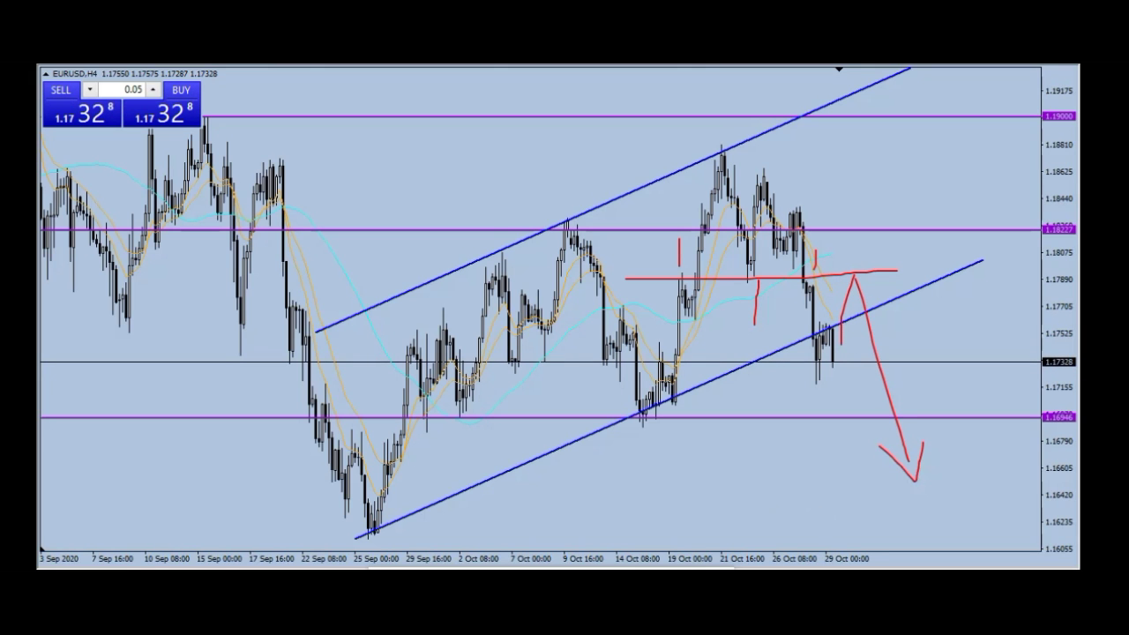
{"action": "key", "text": "Escape"}
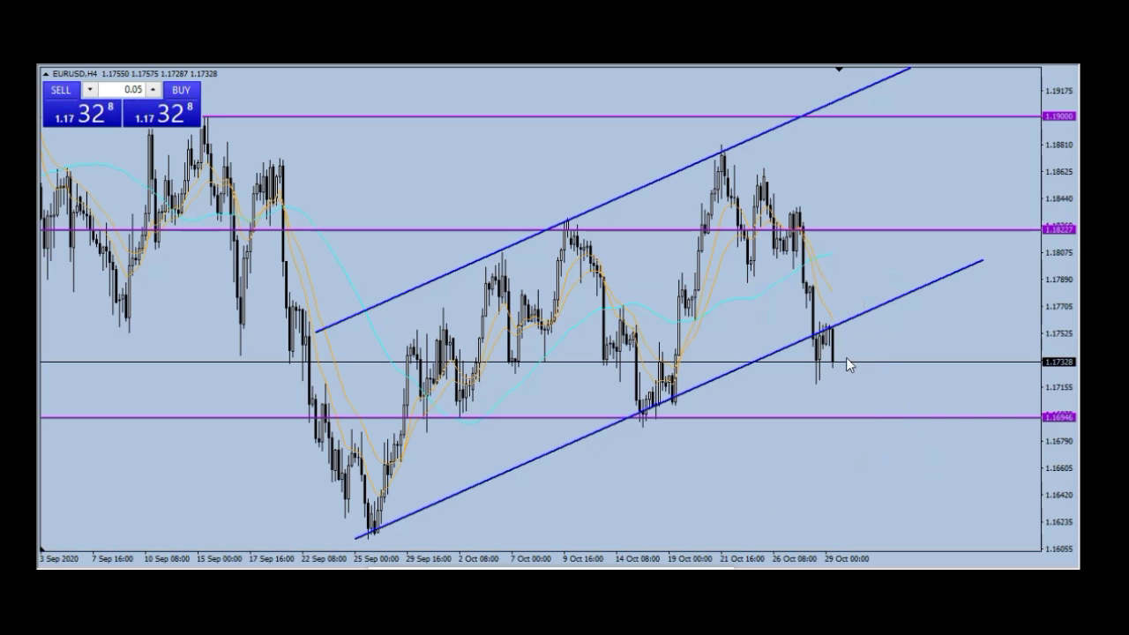
Sketch an arrow from the latest H4 candle down through 1.16946 and a falling path from the swing near 1.1789, clearing each.
{"action": "left_click_drag", "start_coordinate": [860, 381], "coordinate": [891, 483]}
{"action": "left_click_drag", "start_coordinate": [863, 469], "coordinate": [878, 489]}
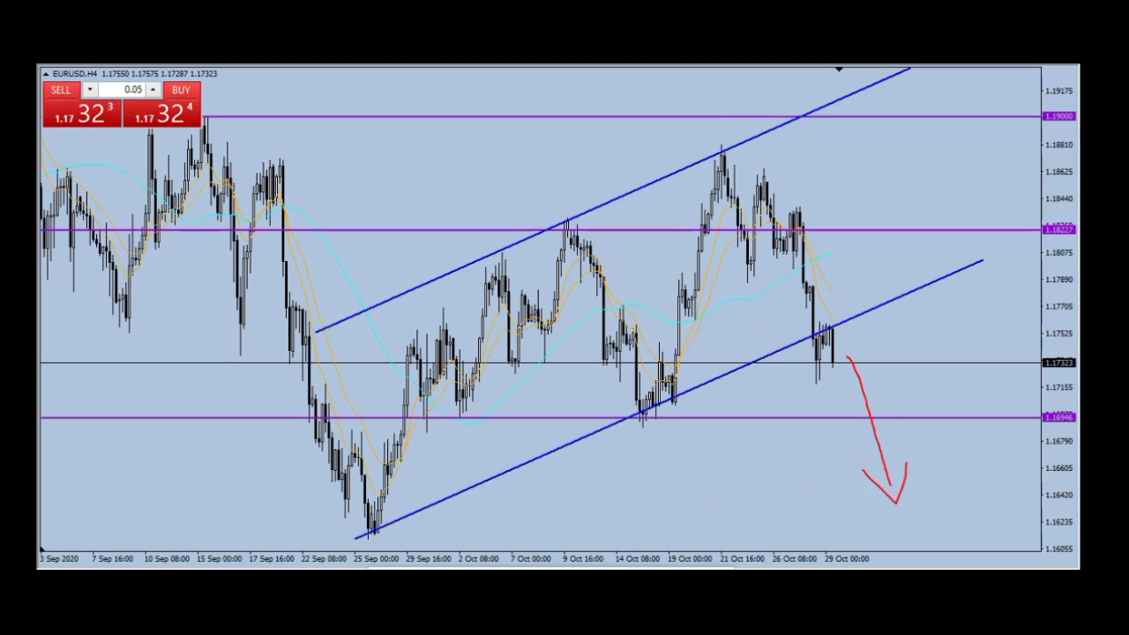
{"action": "key", "text": "Escape"}
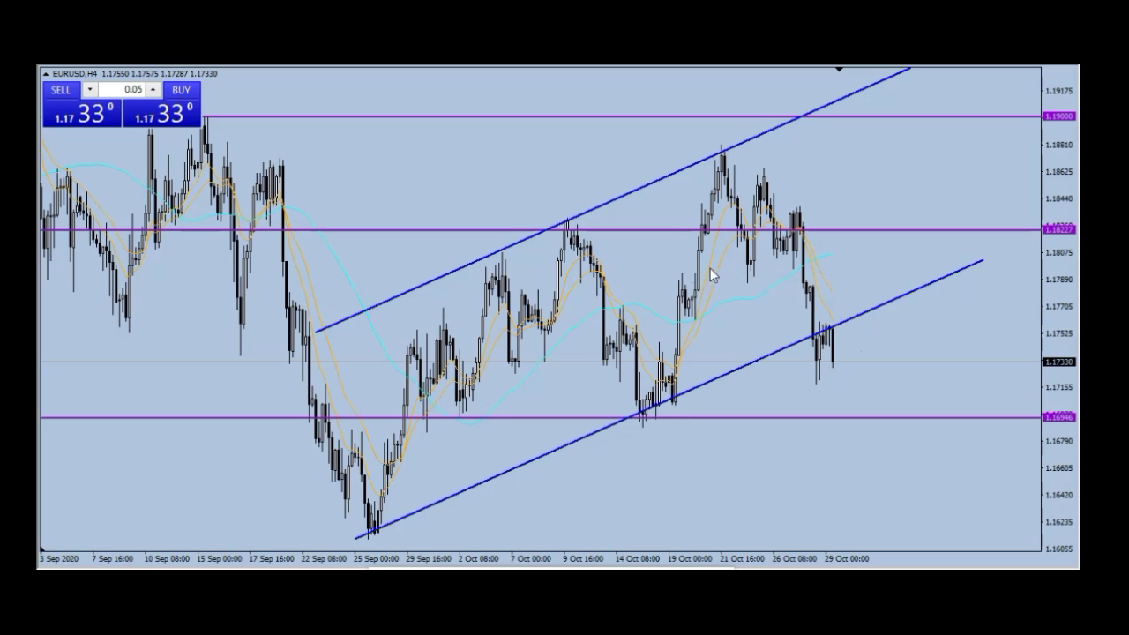
{"action": "mouse_move", "coordinate": [680, 267]}
{"action": "left_mouse_down"}
{"action": "mouse_move", "coordinate": [887, 265]}
{"action": "mouse_move", "coordinate": [899, 438]}
{"action": "mouse_move", "coordinate": [909, 413]}
{"action": "left_mouse_up"}
{"action": "key", "text": "Escape"}
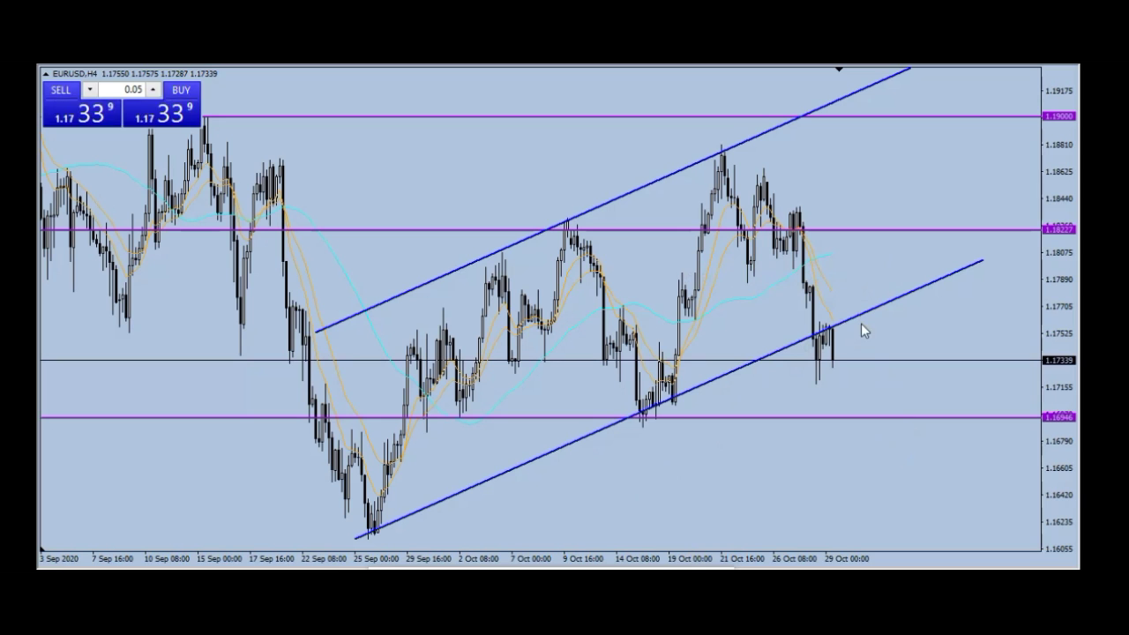
Return EURUSD to the daily timeframe and sketch a pullback to a short level near 1.1789 with an arrow down to 1.15009.
{"action": "left_click", "coordinate": [440, 62]}
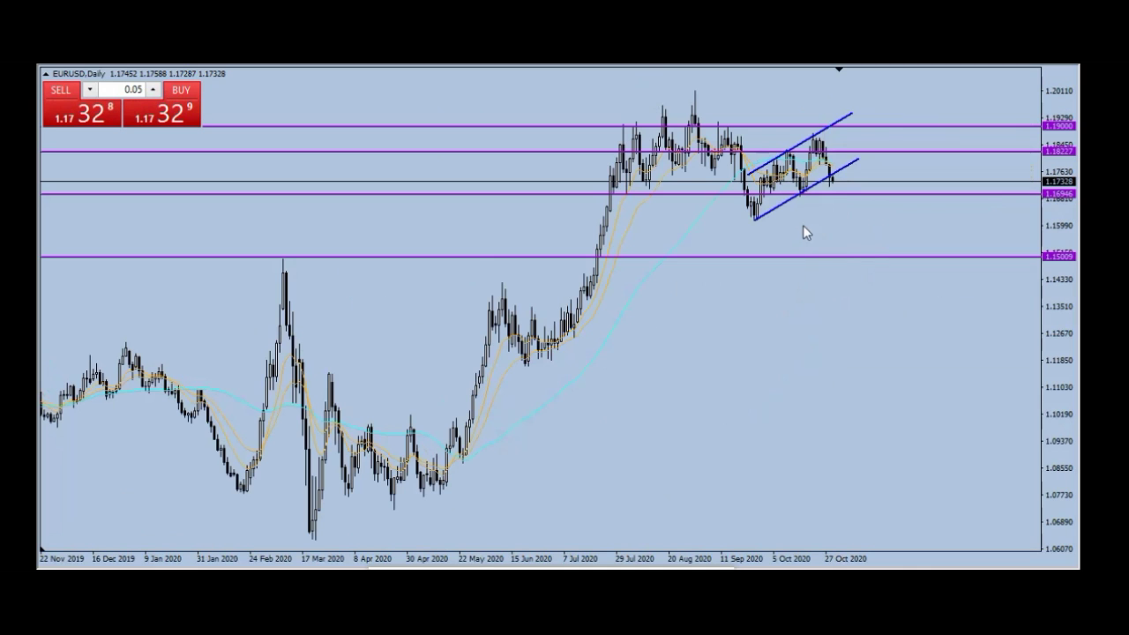
{"action": "key", "text": "plus"}
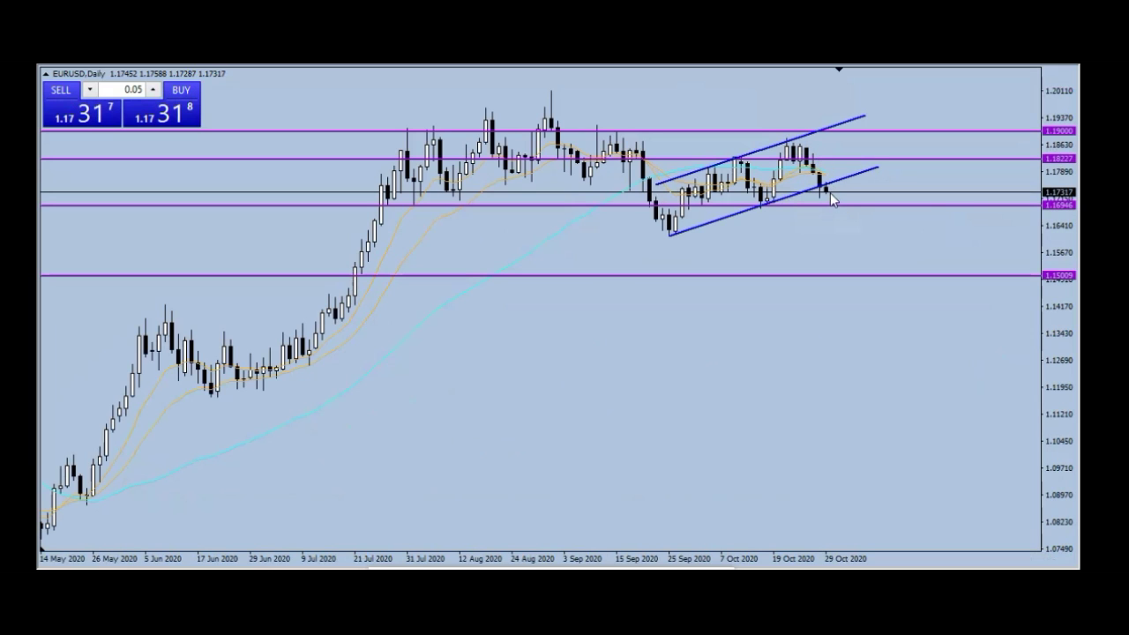
{"action": "mouse_move", "coordinate": [830, 194]}
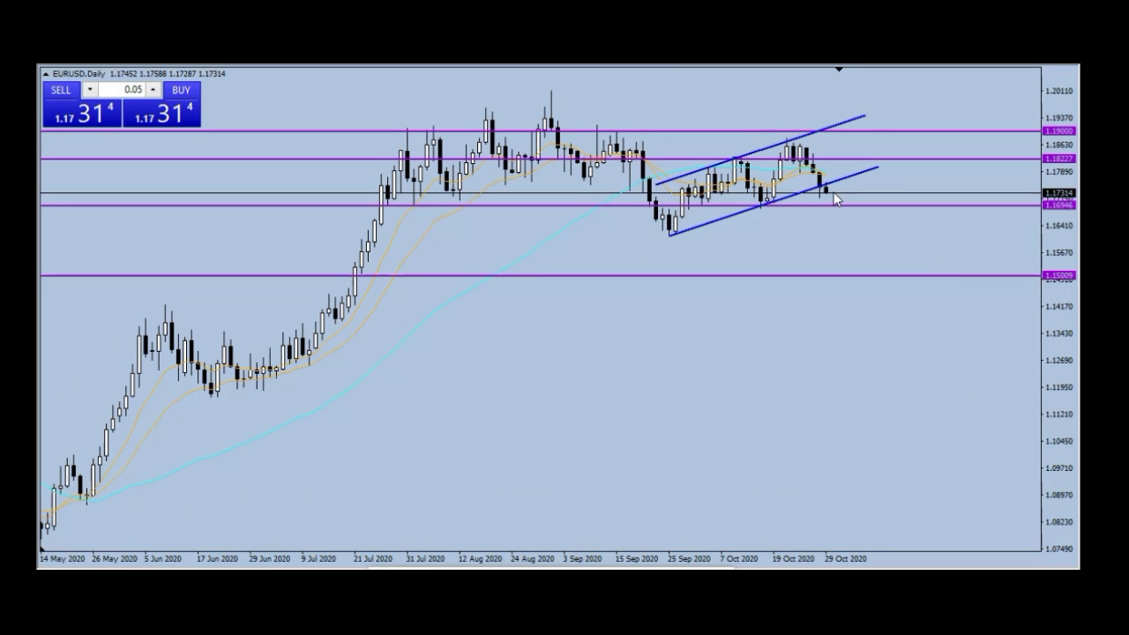
{"action": "left_click_drag", "start_coordinate": [834, 191], "coordinate": [837, 164]}
{"action": "left_click_drag", "start_coordinate": [763, 171], "coordinate": [850, 171]}
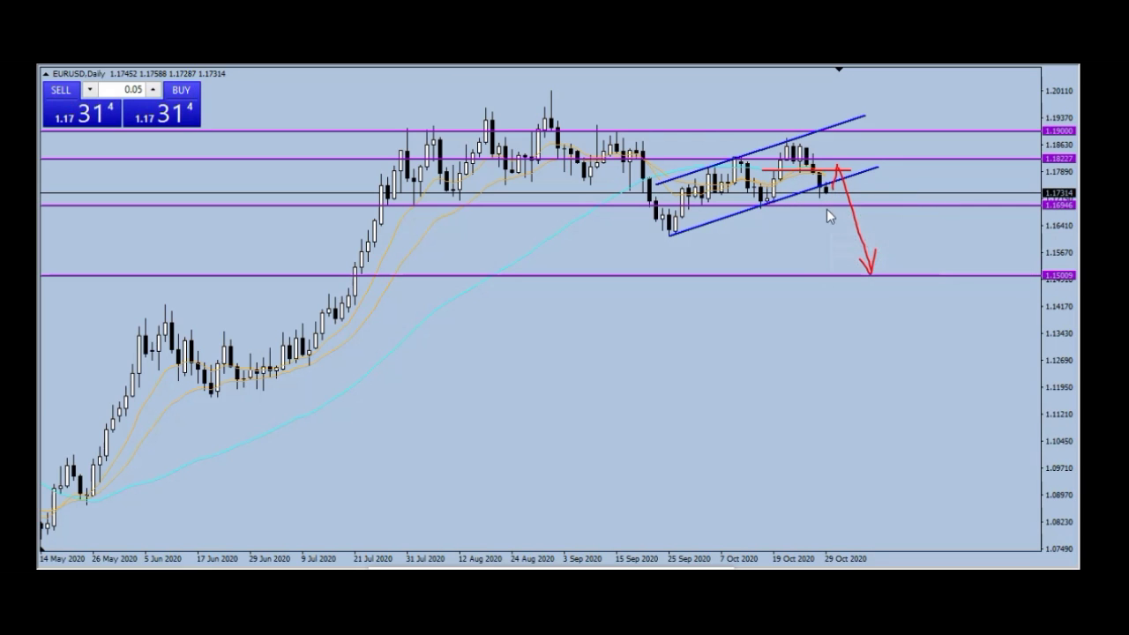
Mark the 1.16946 support below the latest daily candle with horizontal strokes, and clear all the daily sketches.
{"action": "left_click_drag", "start_coordinate": [819, 204], "coordinate": [847, 206]}
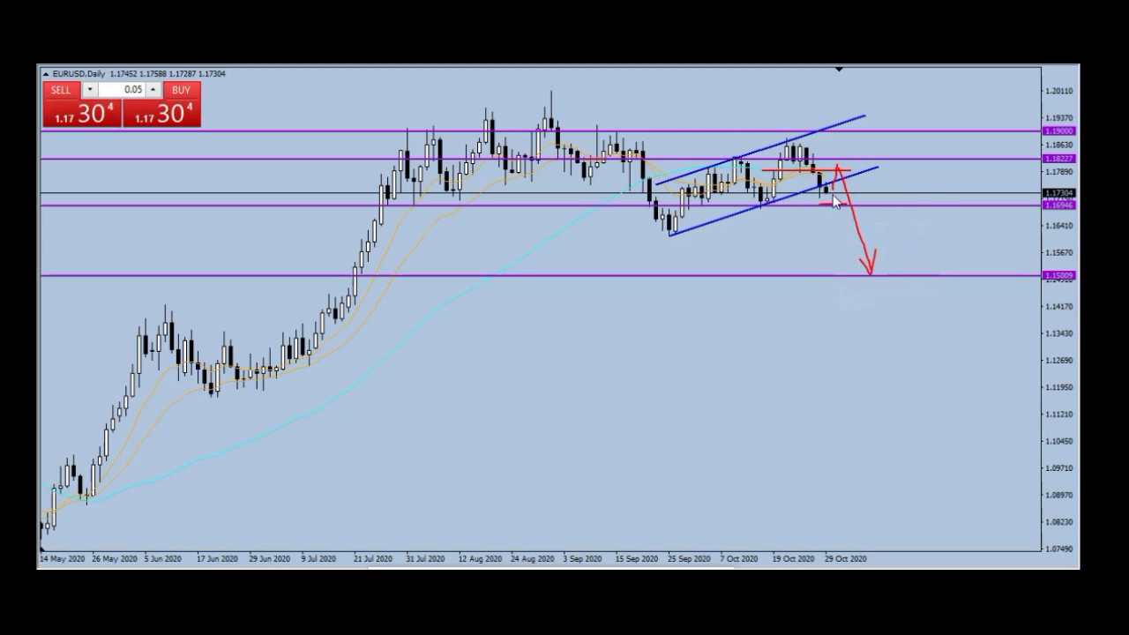
{"action": "left_click_drag", "start_coordinate": [811, 206], "coordinate": [898, 207]}
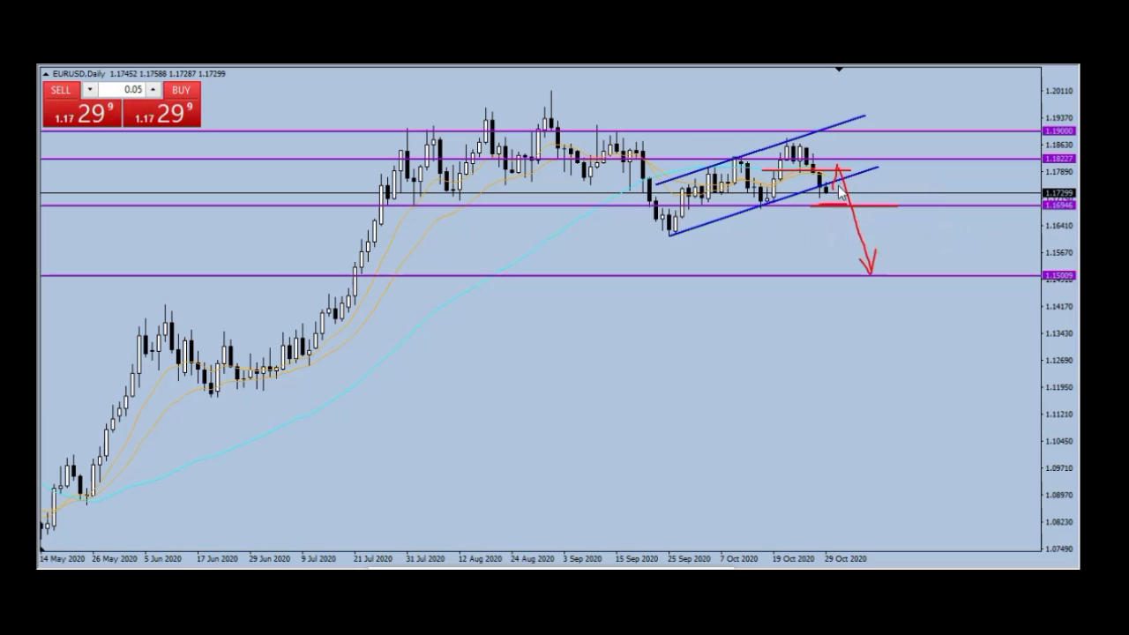
{"action": "key", "text": "Escape"}
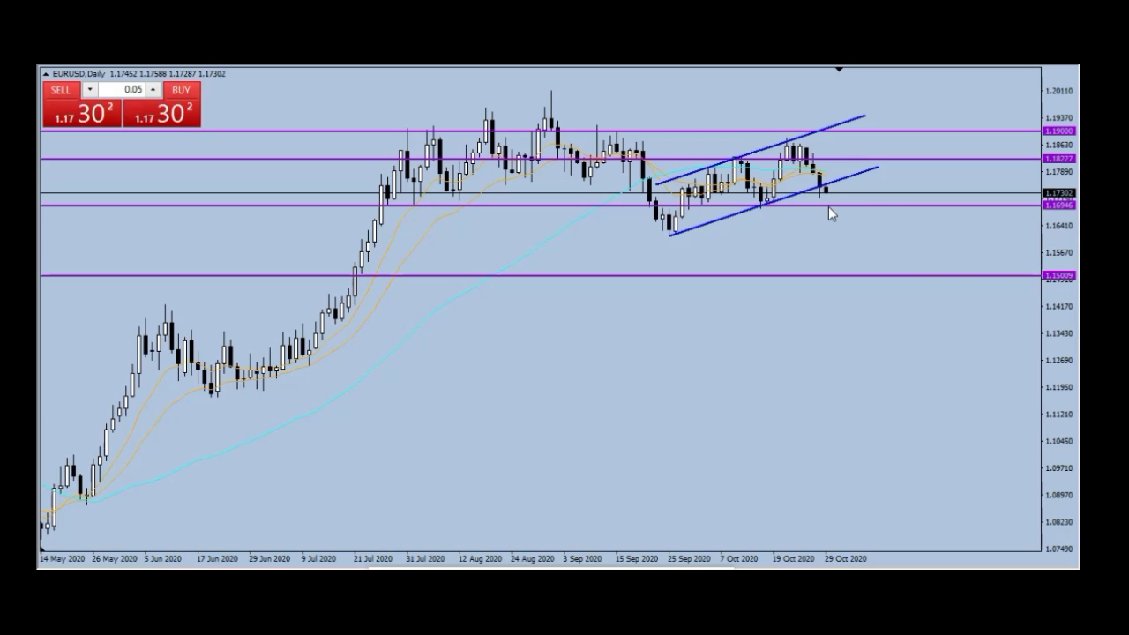
Sketch a bounce from the 1.16946 level to the channel's lower line and an arrow down past 1.15009, and clear the marks.
{"action": "mouse_move", "coordinate": [807, 206]}
{"action": "left_mouse_down"}
{"action": "mouse_move", "coordinate": [877, 207]}
{"action": "mouse_move", "coordinate": [842, 190]}
{"action": "left_mouse_up"}
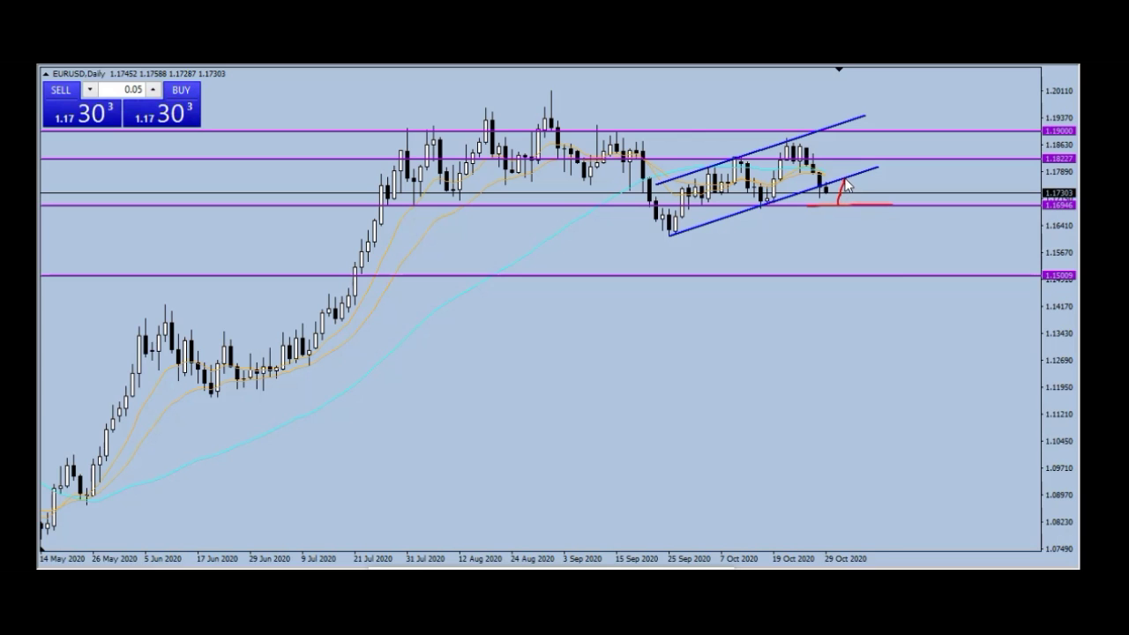
{"action": "mouse_move", "coordinate": [847, 181]}
{"action": "left_mouse_down"}
{"action": "mouse_move", "coordinate": [873, 264]}
{"action": "mouse_move", "coordinate": [881, 255]}
{"action": "left_mouse_up"}
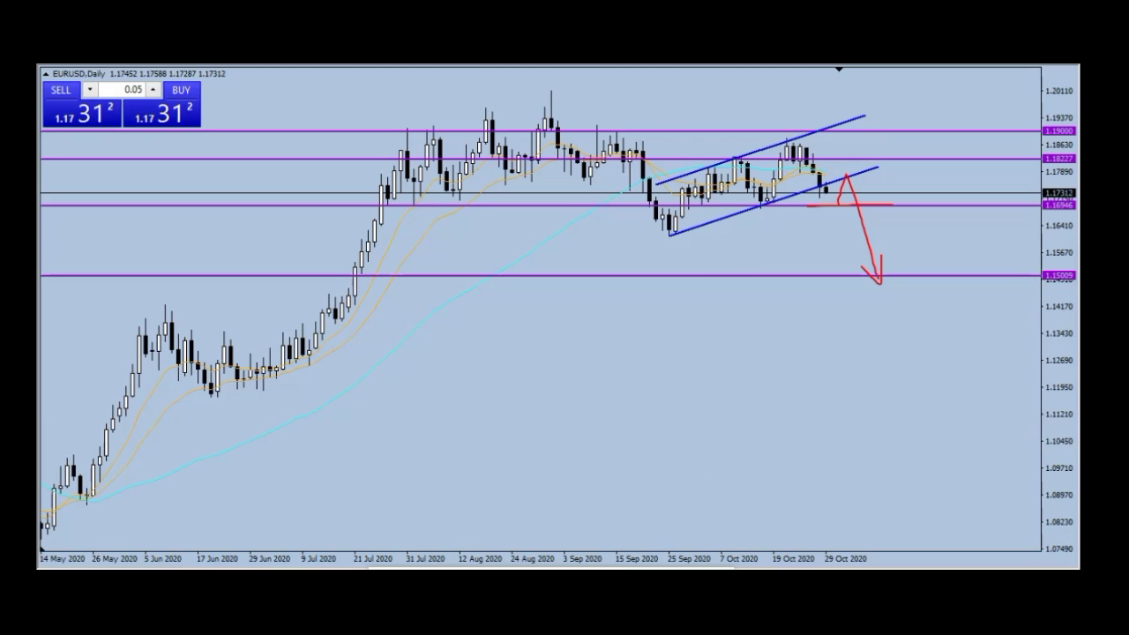
{"action": "key", "text": "Escape"}
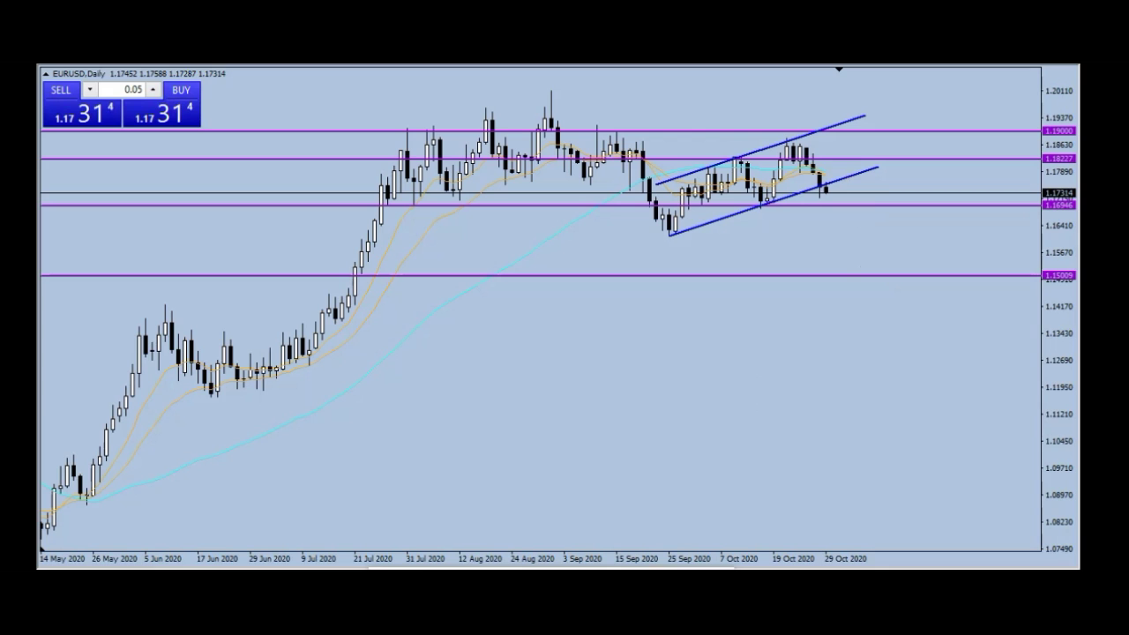